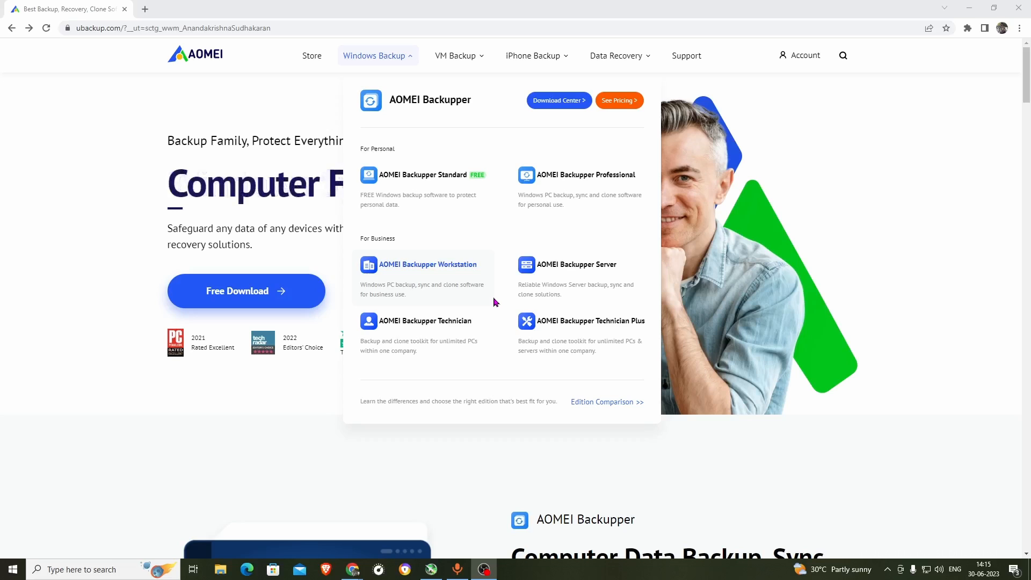
Open the AOMEI Backupper Standard page and continue to its Upgrade to Pro plan comparison
{"action": "left_click", "coordinate": [452, 185]}
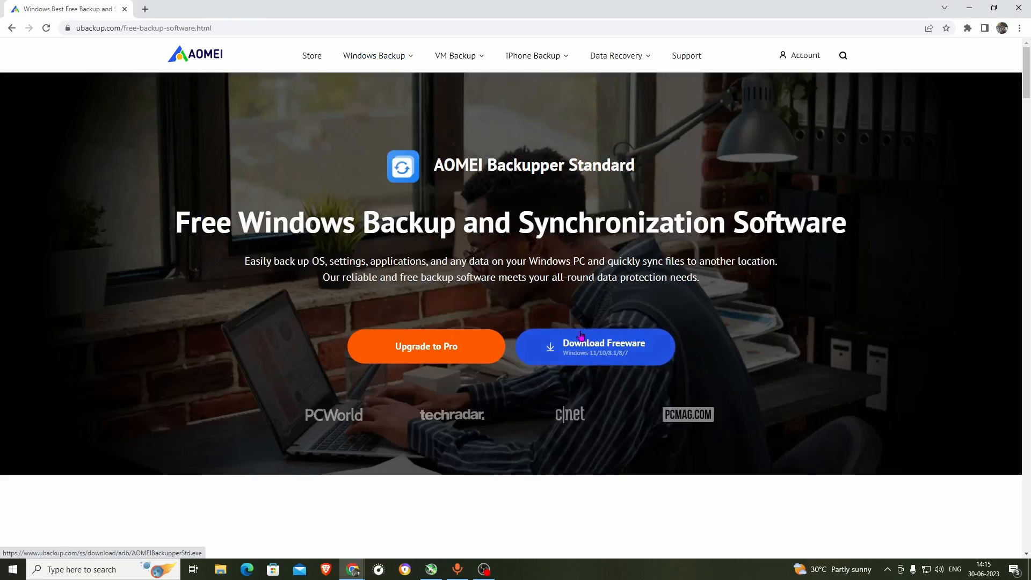
{"action": "mouse_move", "coordinate": [383, 55]}
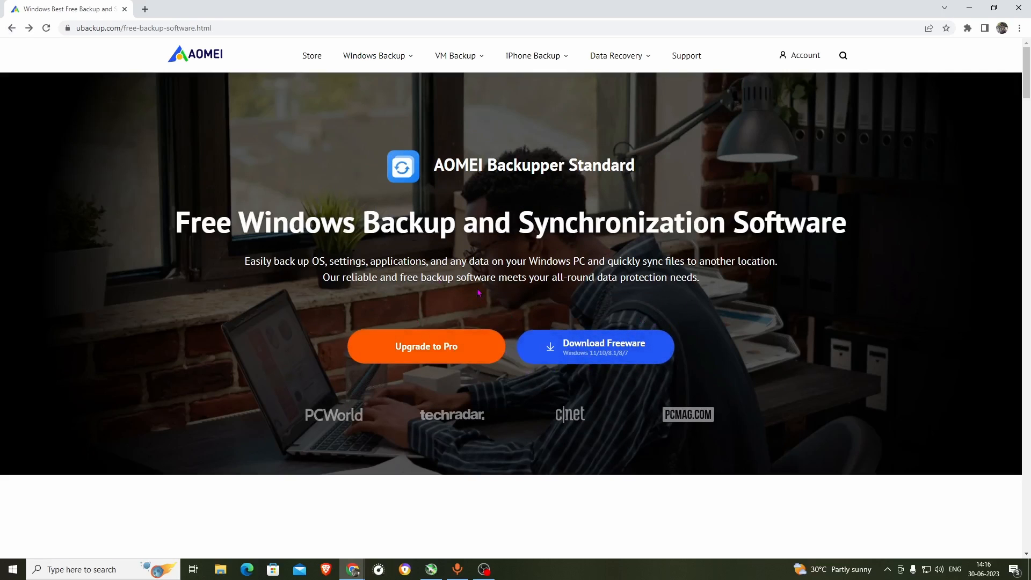
{"action": "left_click", "coordinate": [424, 344]}
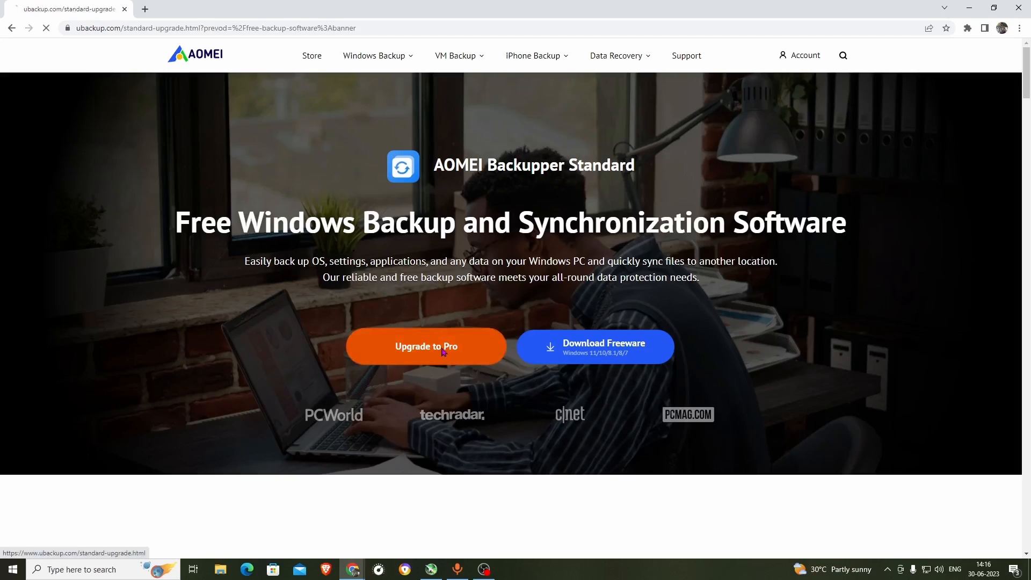
{"action": "scroll", "coordinate": [529, 295], "scroll_direction": "down", "scroll_amount": 3}
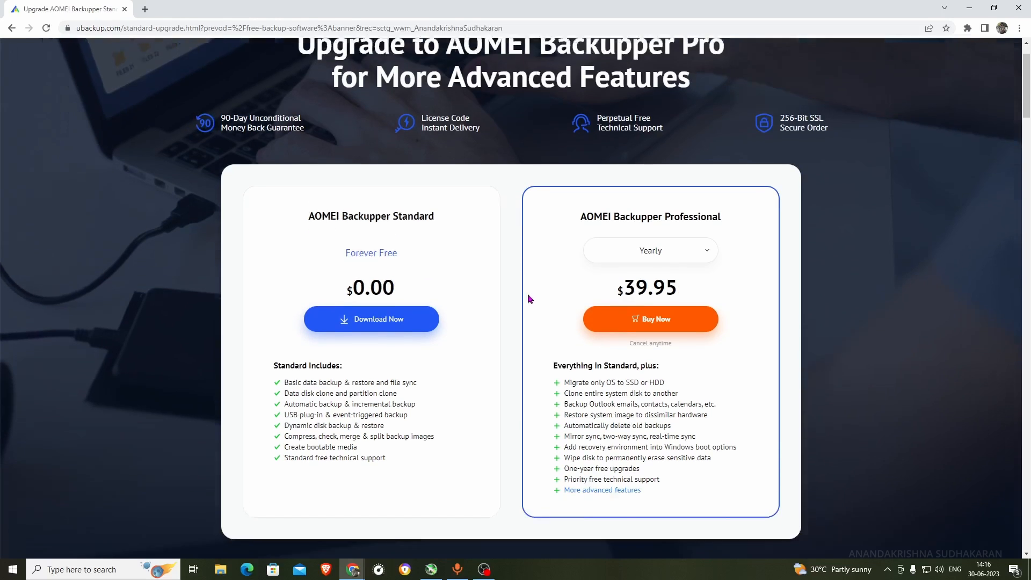
Review the feature lists of AOMEI Backupper Standard and AOMEI Backupper Professional
{"action": "left_click_drag", "start_coordinate": [277, 268], "coordinate": [390, 354]}
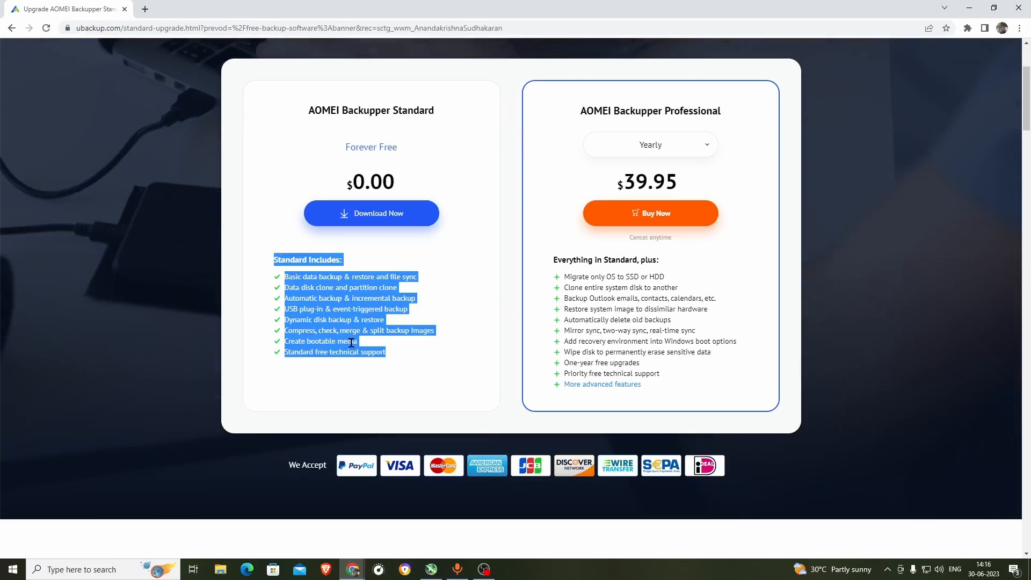
{"action": "left_click", "coordinate": [351, 342]}
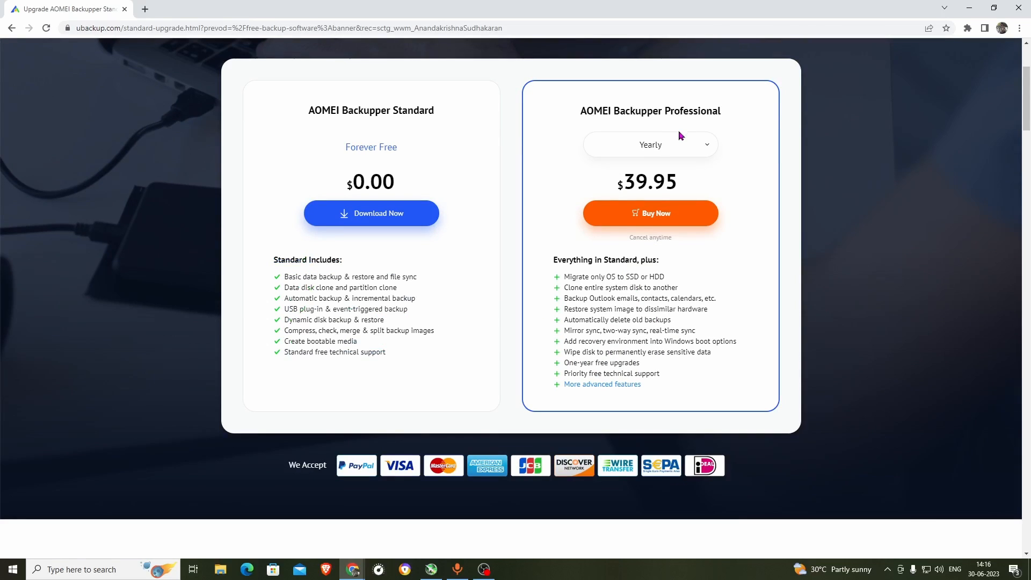
{"action": "left_click_drag", "start_coordinate": [564, 276], "coordinate": [692, 378]}
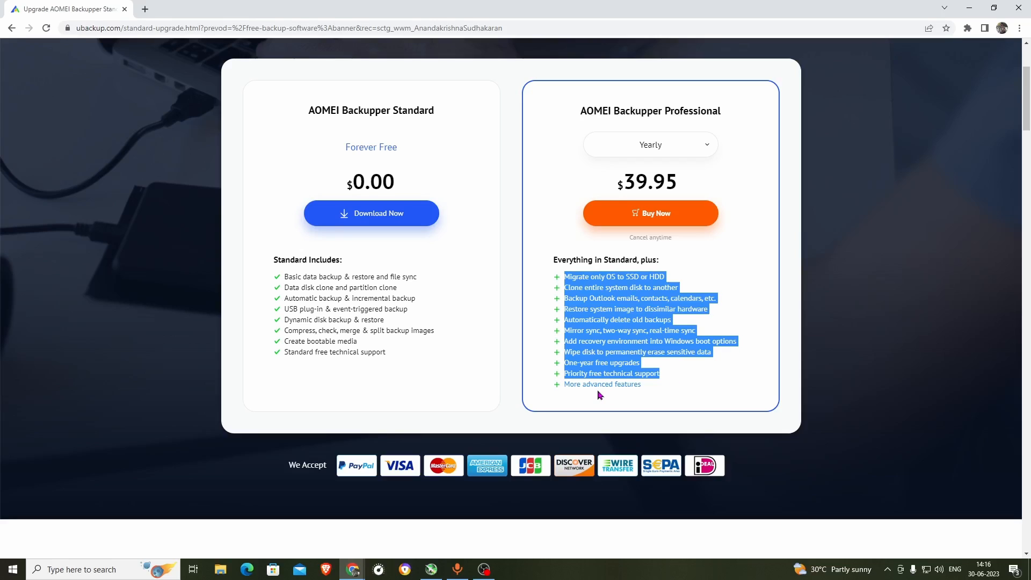
{"action": "left_click", "coordinate": [619, 323]}
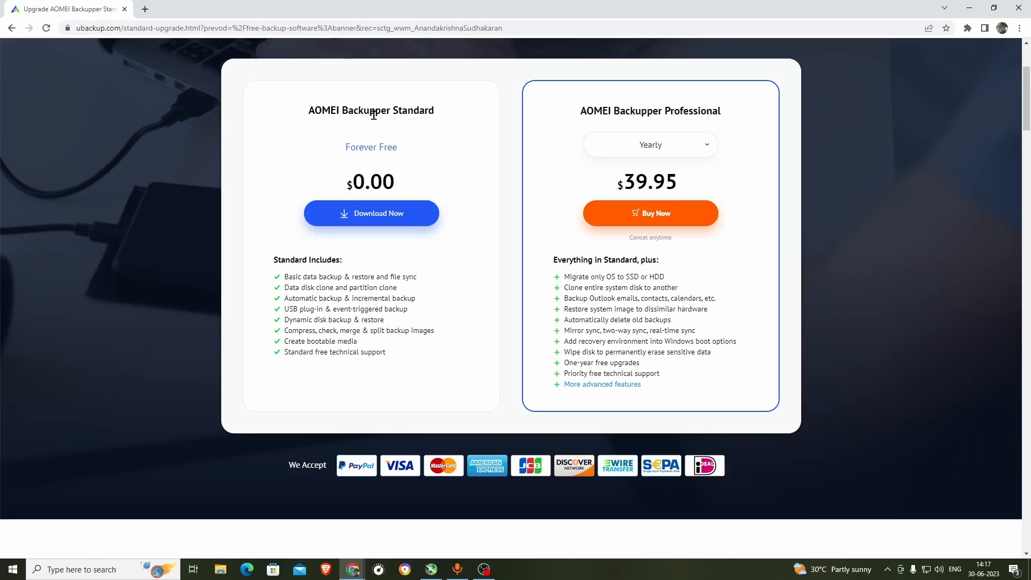
Download the free AOMEI Backupper Standard and run its installer in English, skipping the Pro trial offer
{"action": "left_click", "coordinate": [369, 214]}
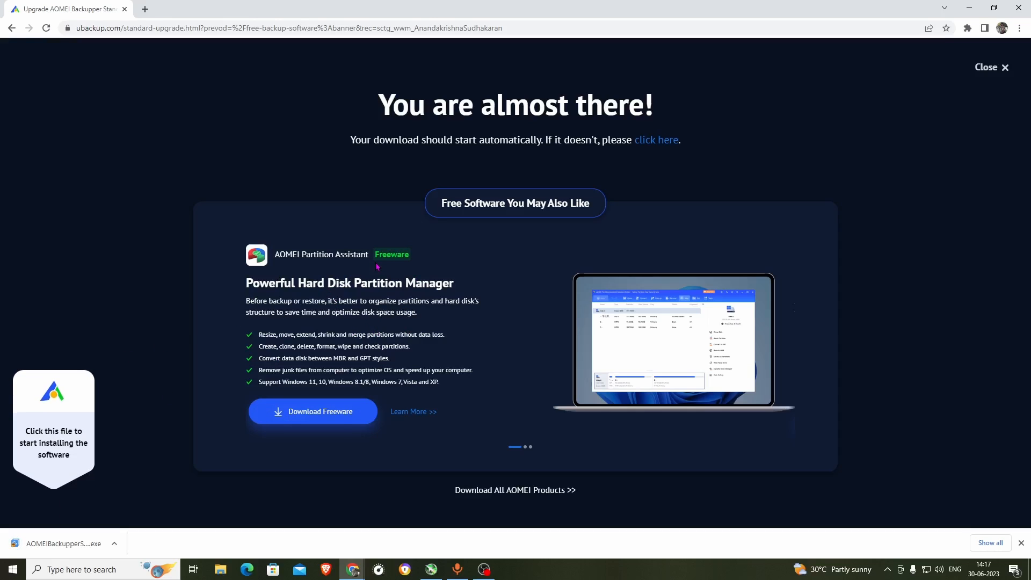
{"action": "left_click", "coordinate": [75, 546]}
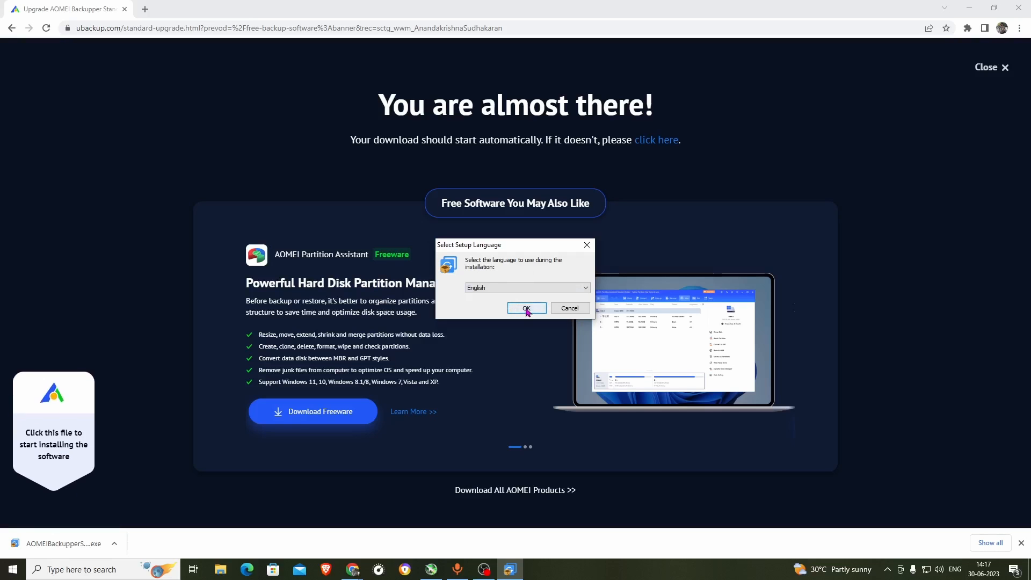
{"action": "left_click", "coordinate": [527, 310]}
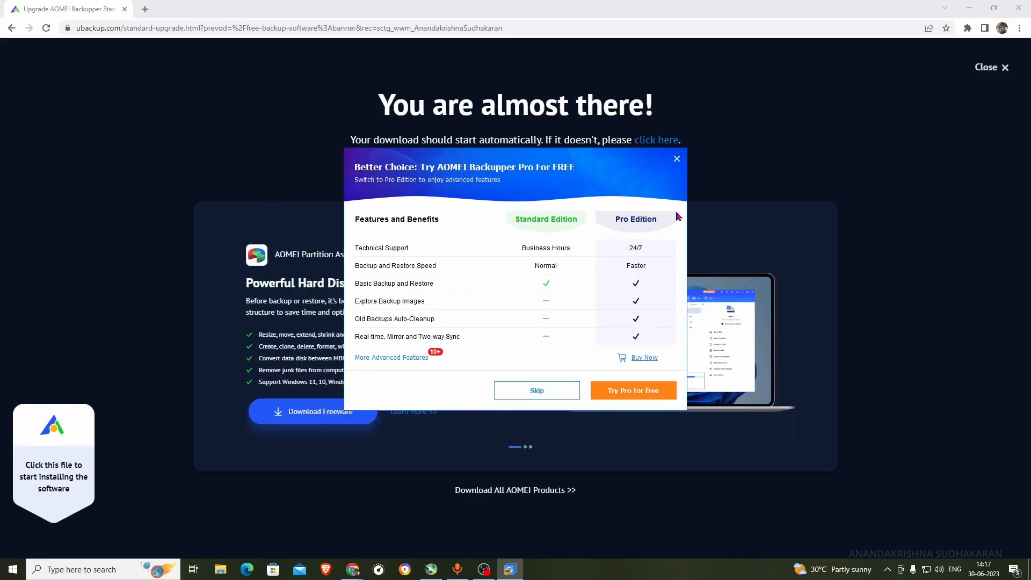
{"action": "left_click", "coordinate": [531, 396]}
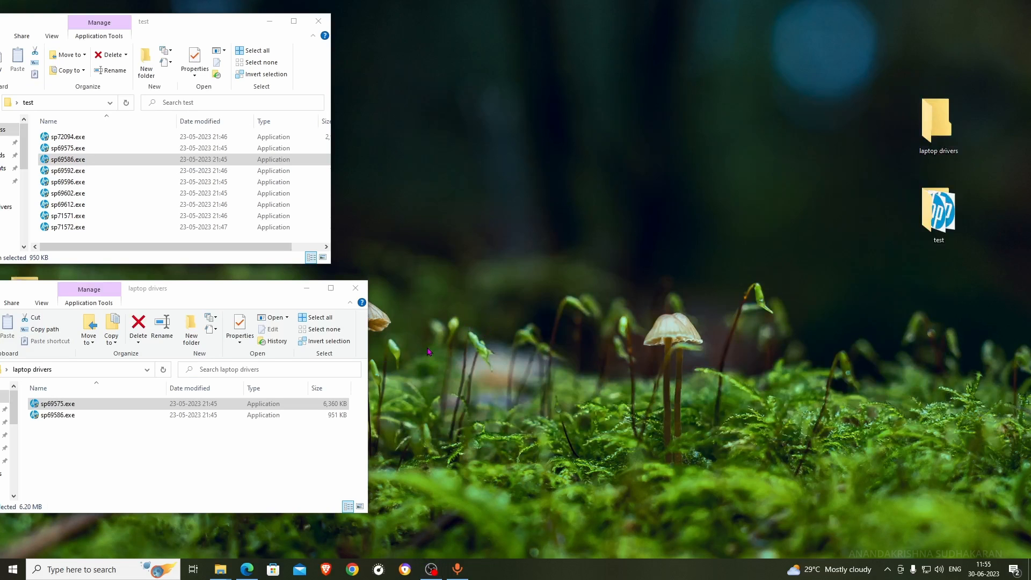
Launch the installed AOMEI Backupper program
{"action": "key", "text": "super"}
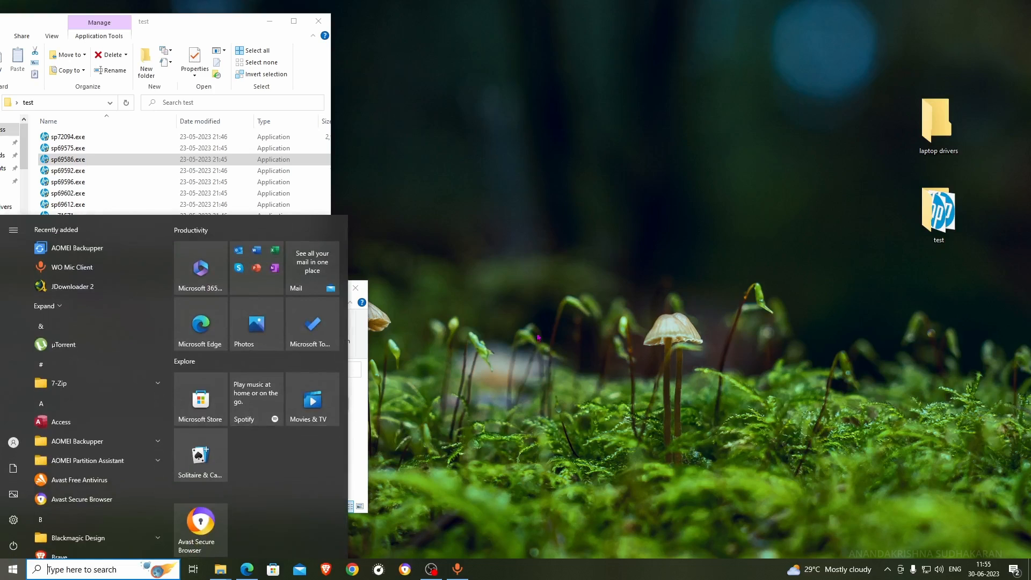
{"action": "key", "text": "Escape"}
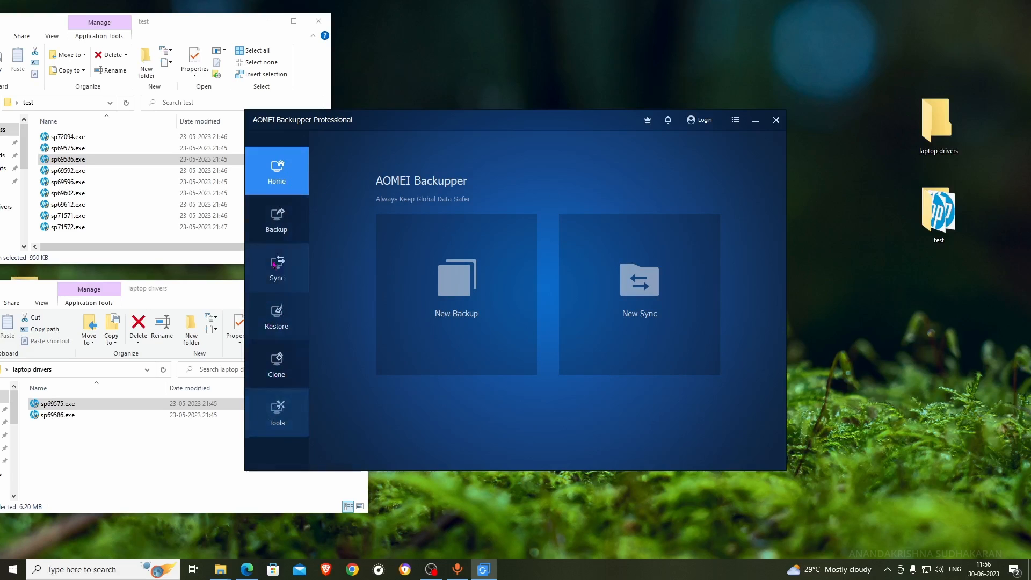
Look through the Backup, Sync, Restore, Clone and Tools sections, including the backup and free tools, and return to Home
{"action": "left_click", "coordinate": [284, 236]}
{"action": "left_click", "coordinate": [277, 268]}
{"action": "left_click", "coordinate": [277, 317]}
{"action": "left_click", "coordinate": [277, 365]}
{"action": "left_click", "coordinate": [275, 416]}
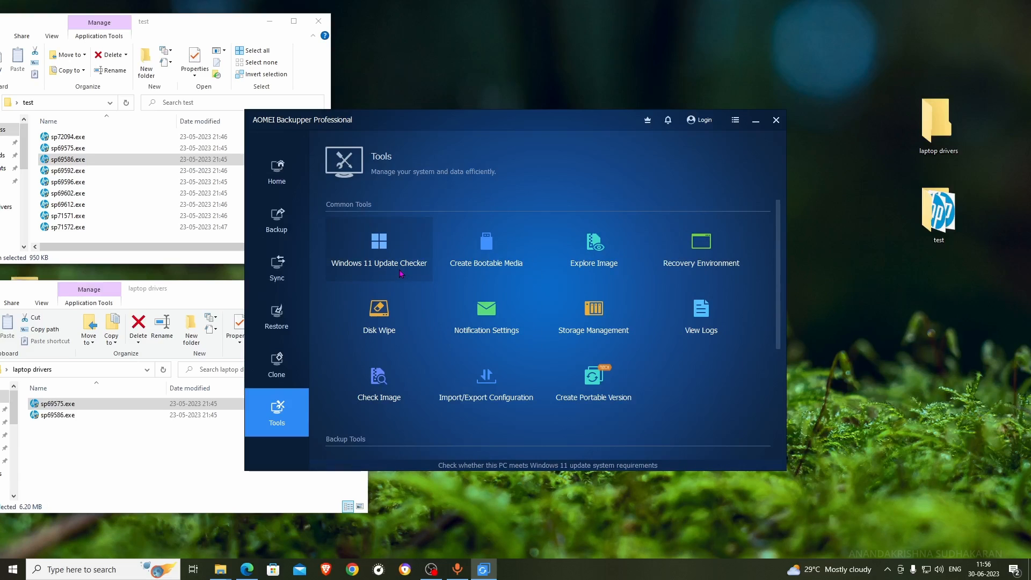
{"action": "scroll", "coordinate": [401, 274], "scroll_direction": "down", "scroll_amount": 3}
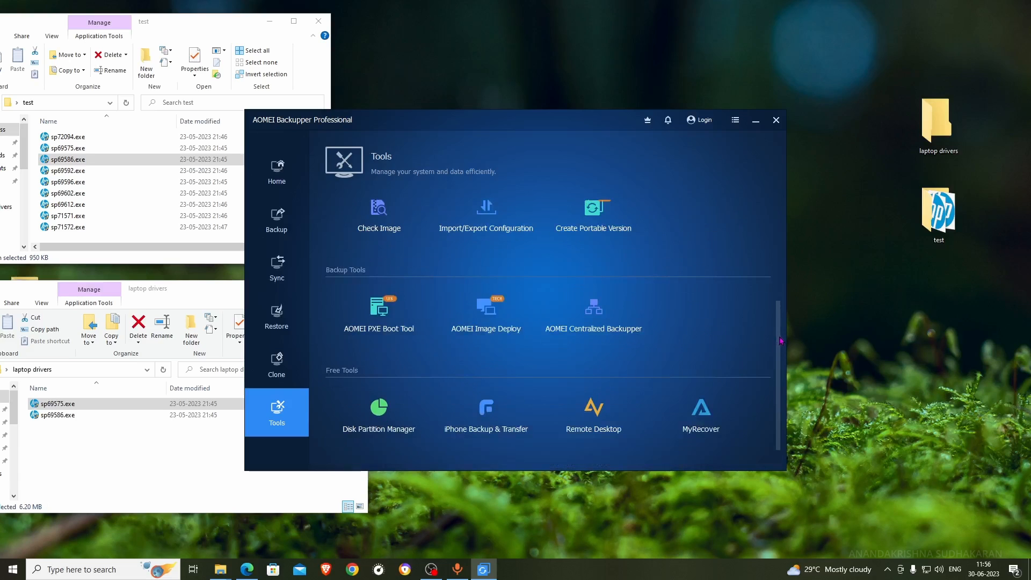
{"action": "left_click", "coordinate": [267, 187]}
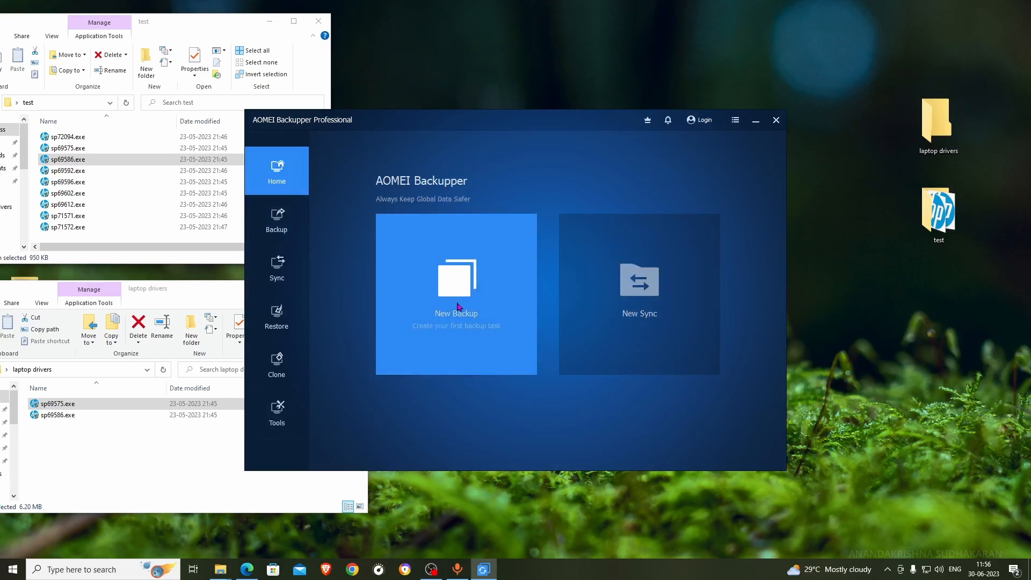
Open the System Backup task and examine its source partitions and the available destination choices
{"action": "left_click", "coordinate": [275, 214]}
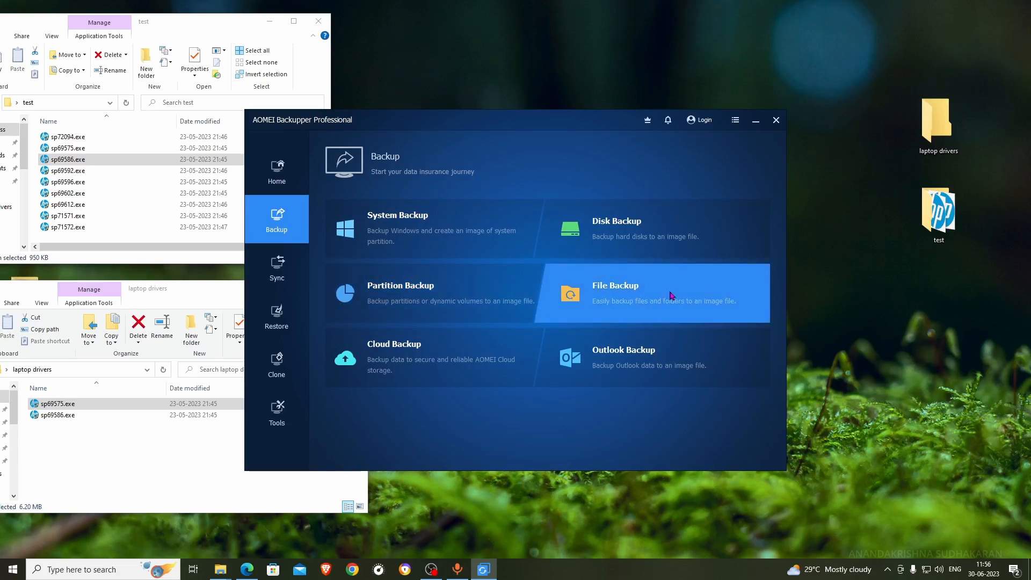
{"action": "left_click", "coordinate": [426, 242]}
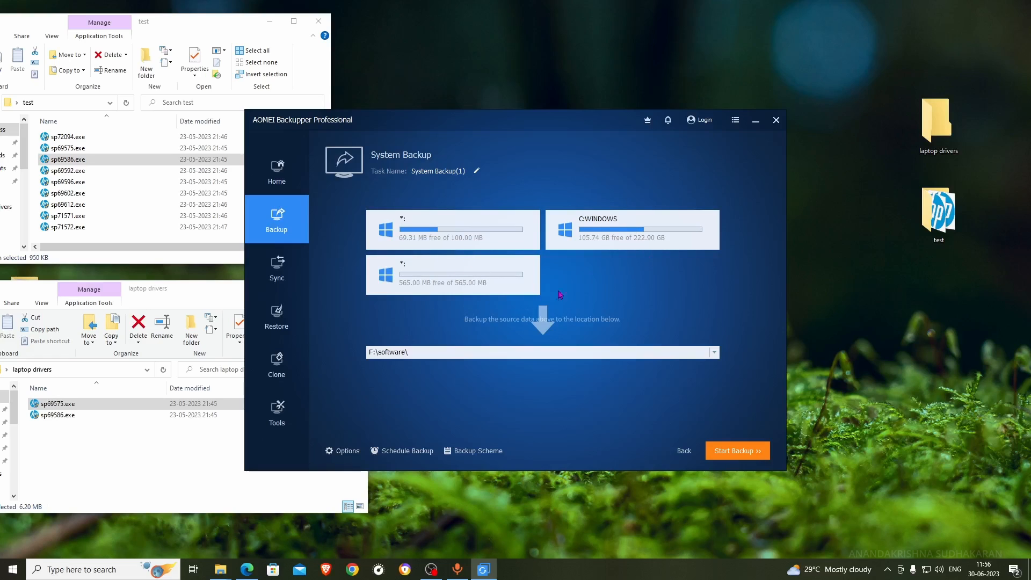
{"action": "left_click", "coordinate": [473, 352]}
{"action": "left_click", "coordinate": [420, 314]}
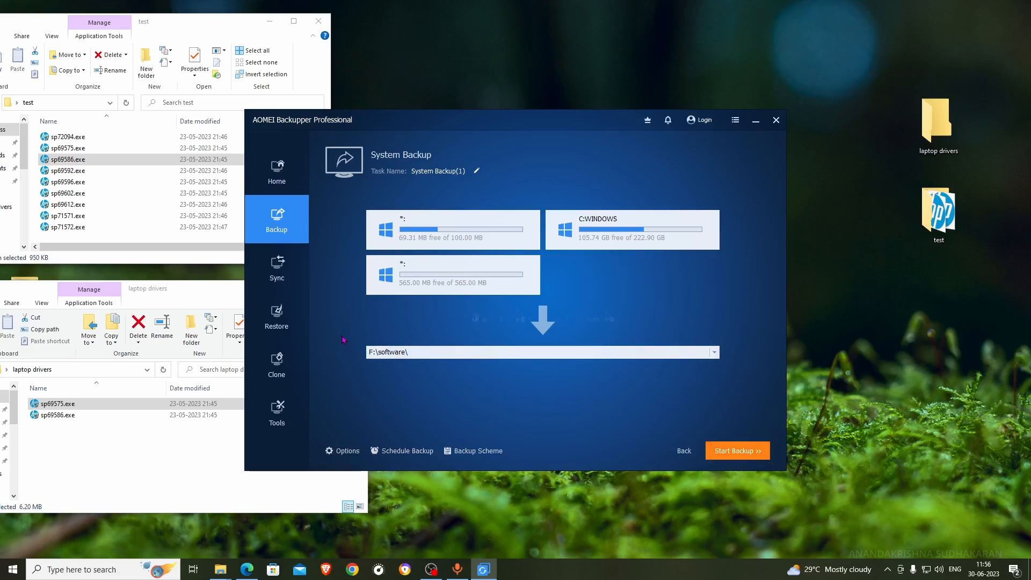
Open a Disk Backup task and add Disk0 (D: bkp) as the source disk
{"action": "left_click", "coordinate": [265, 214]}
{"action": "left_click", "coordinate": [678, 246]}
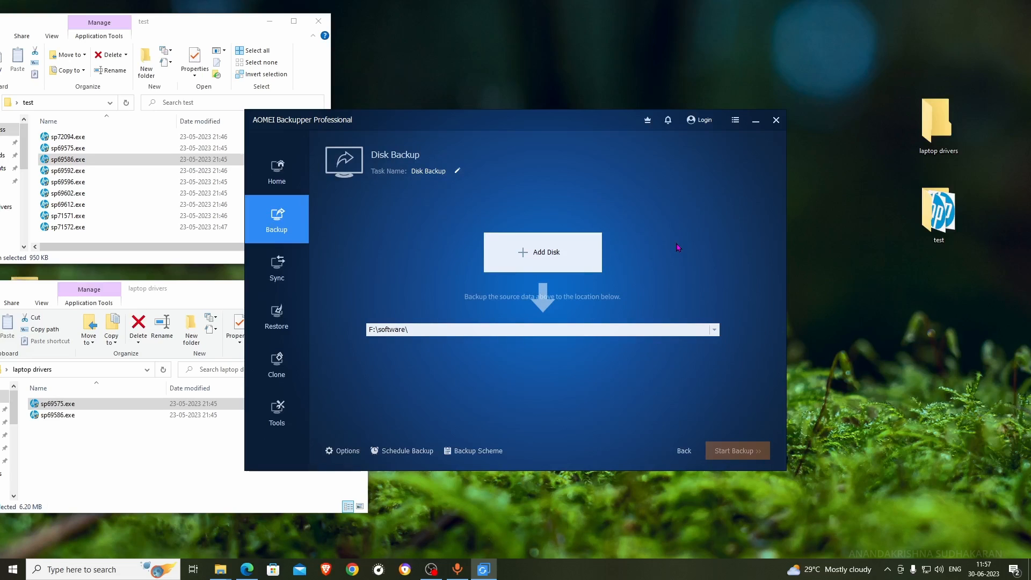
{"action": "left_click", "coordinate": [544, 253]}
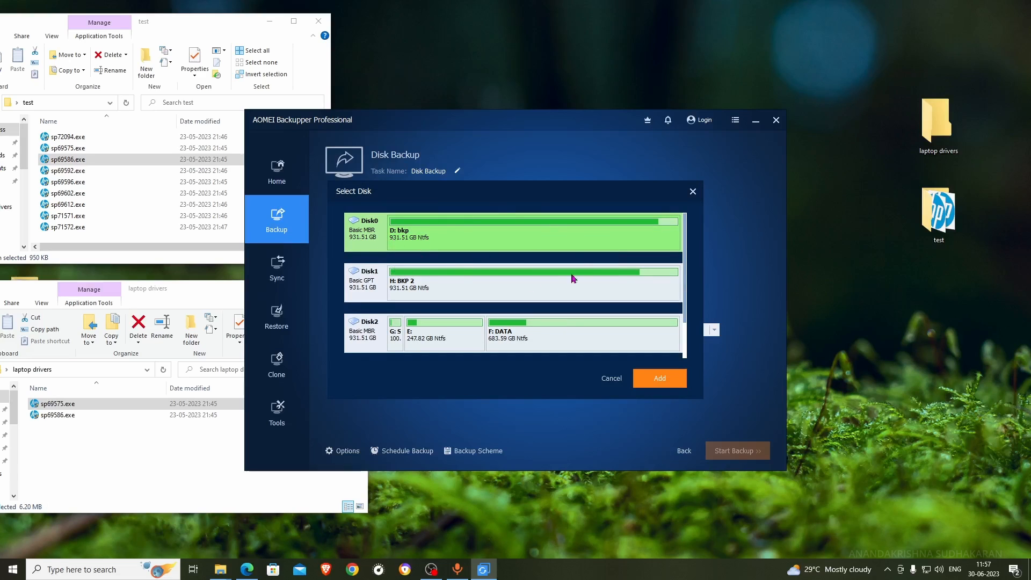
{"action": "left_click", "coordinate": [642, 375]}
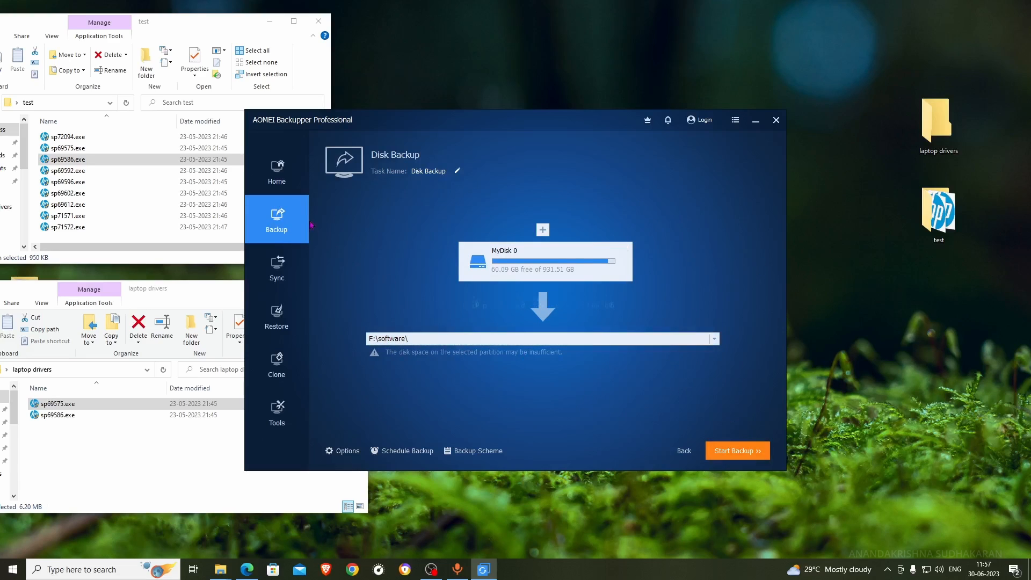
Open a Partition Backup task, add the F: DATA partition as the source and check the destination choices
{"action": "left_click", "coordinate": [287, 216]}
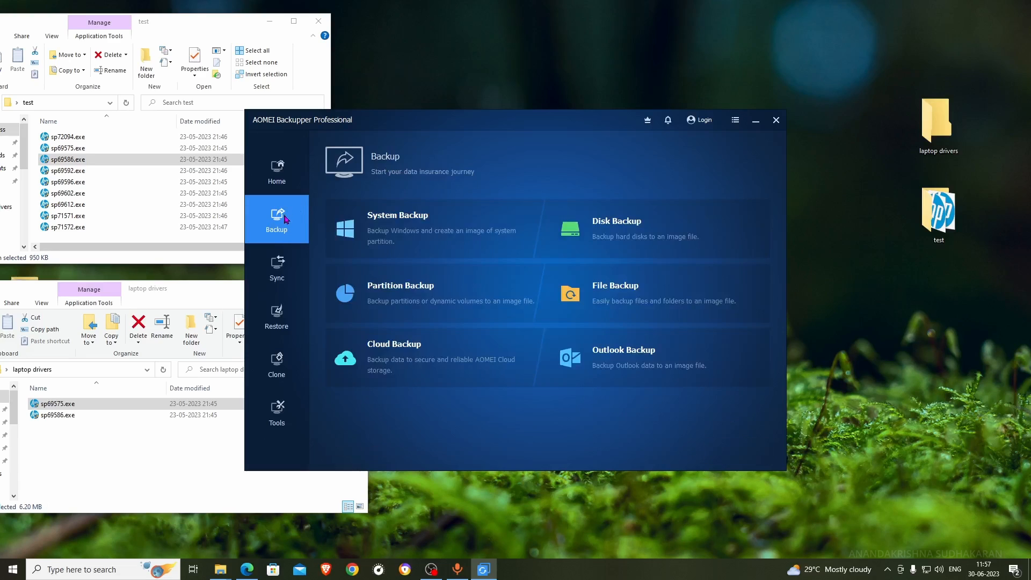
{"action": "left_click", "coordinate": [446, 310]}
{"action": "left_click", "coordinate": [581, 264]}
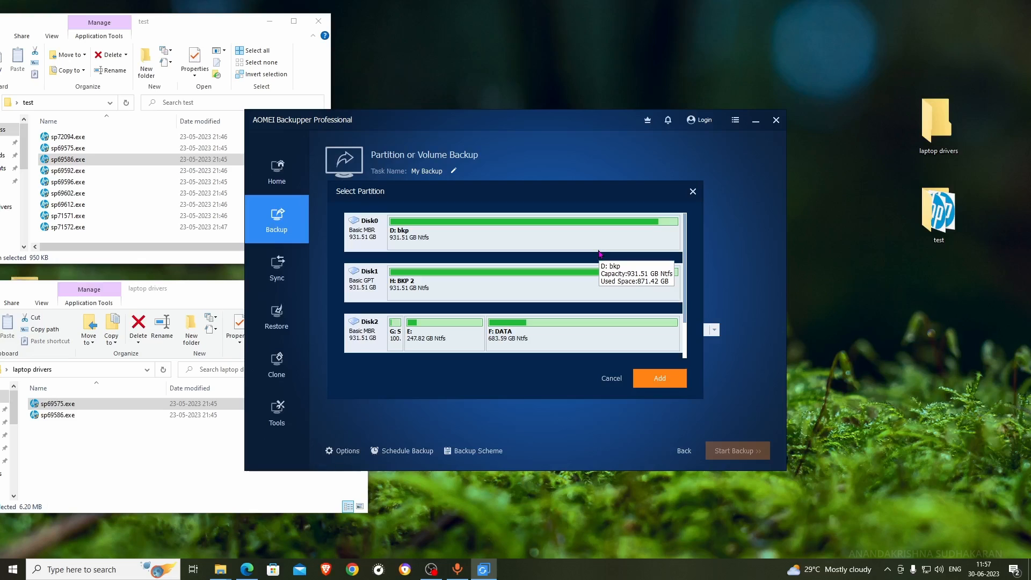
{"action": "scroll", "coordinate": [567, 351], "scroll_direction": "down", "scroll_amount": 1}
{"action": "left_click", "coordinate": [547, 302]}
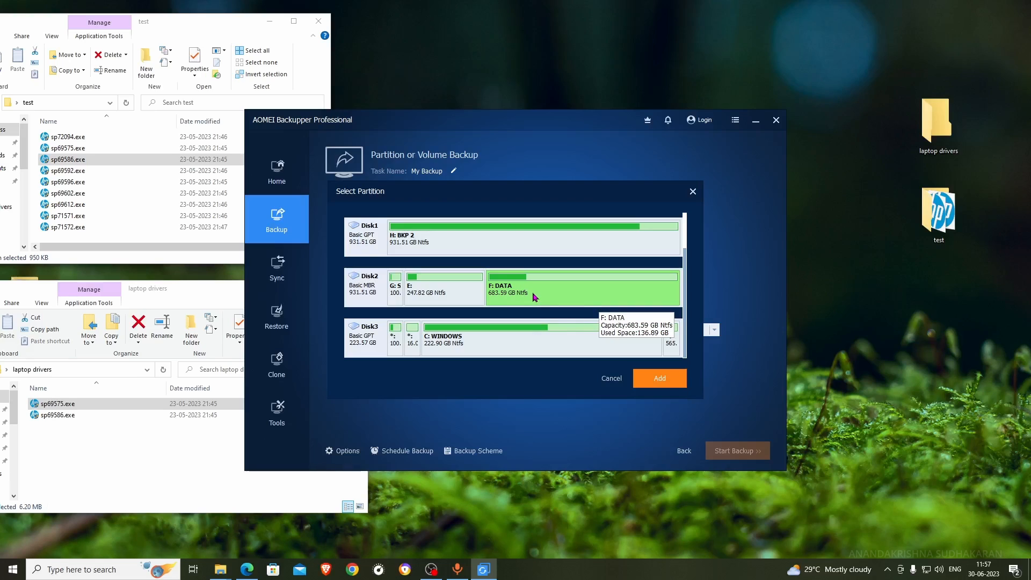
{"action": "left_click", "coordinate": [662, 385]}
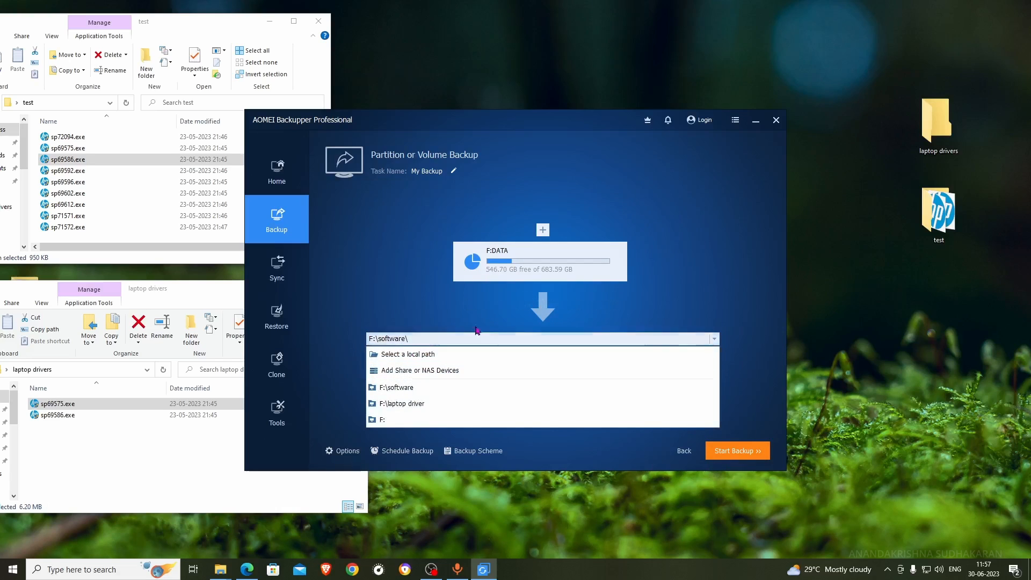
{"action": "left_click", "coordinate": [742, 236]}
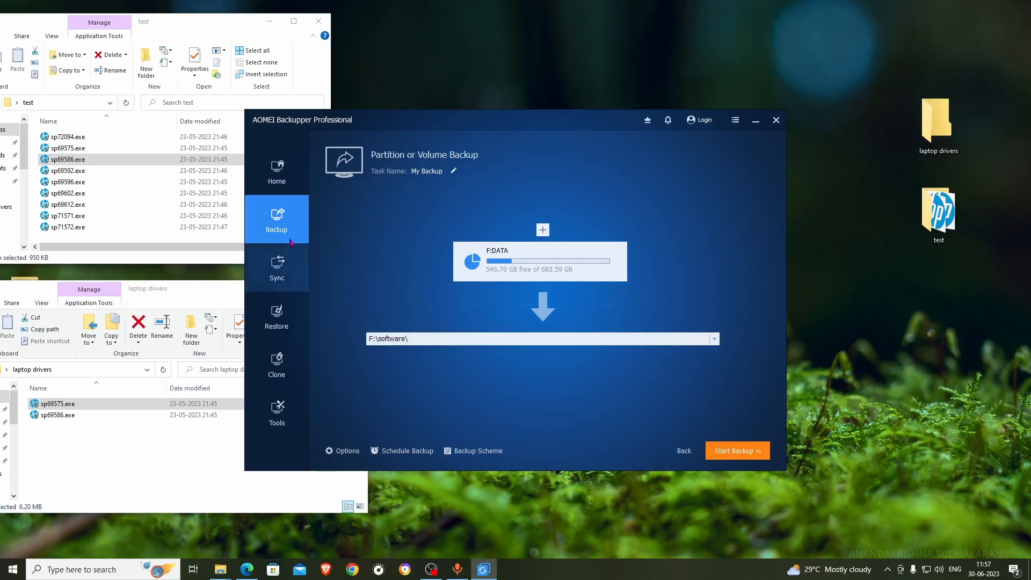
Examine the setup pages of the Cloud Backup and Outlook Backup tasks
{"action": "left_click", "coordinate": [277, 220]}
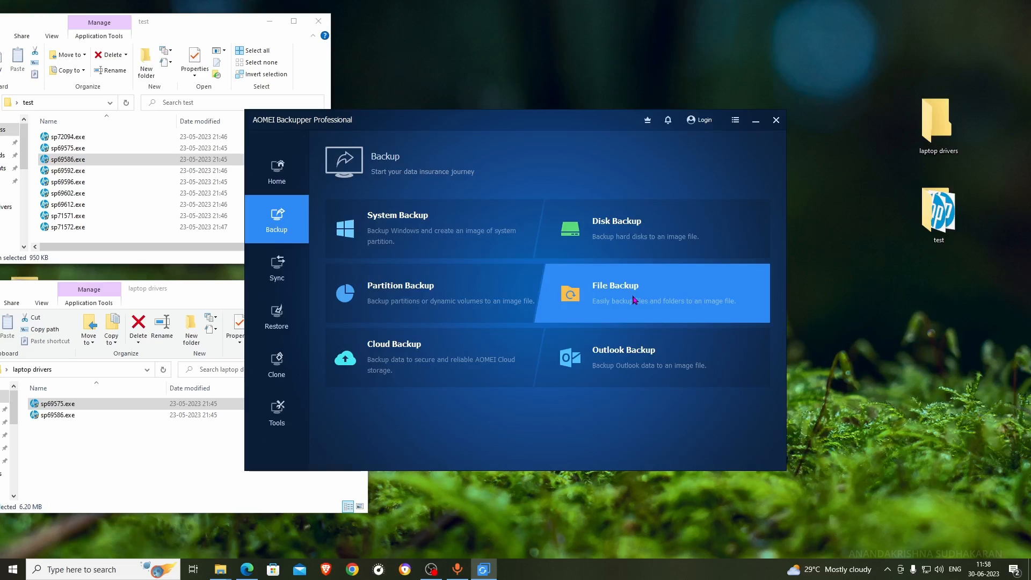
{"action": "left_click", "coordinate": [427, 376]}
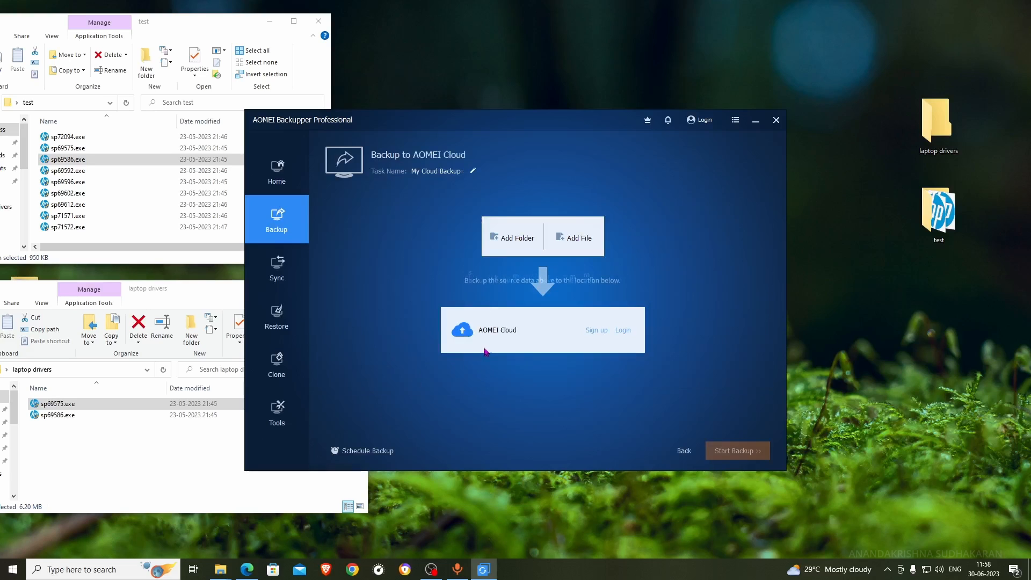
{"action": "left_click", "coordinate": [286, 227]}
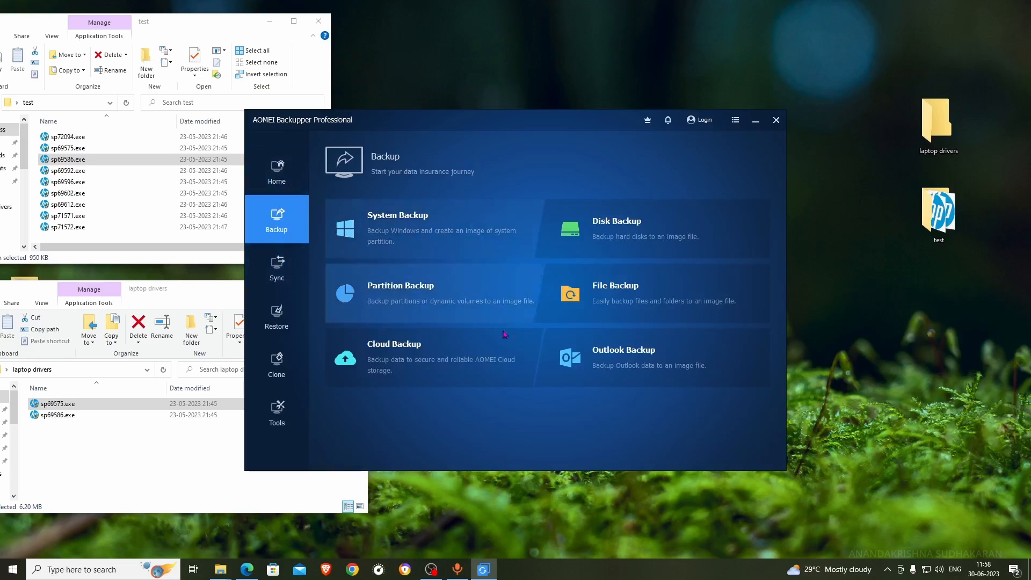
{"action": "left_click", "coordinate": [646, 369]}
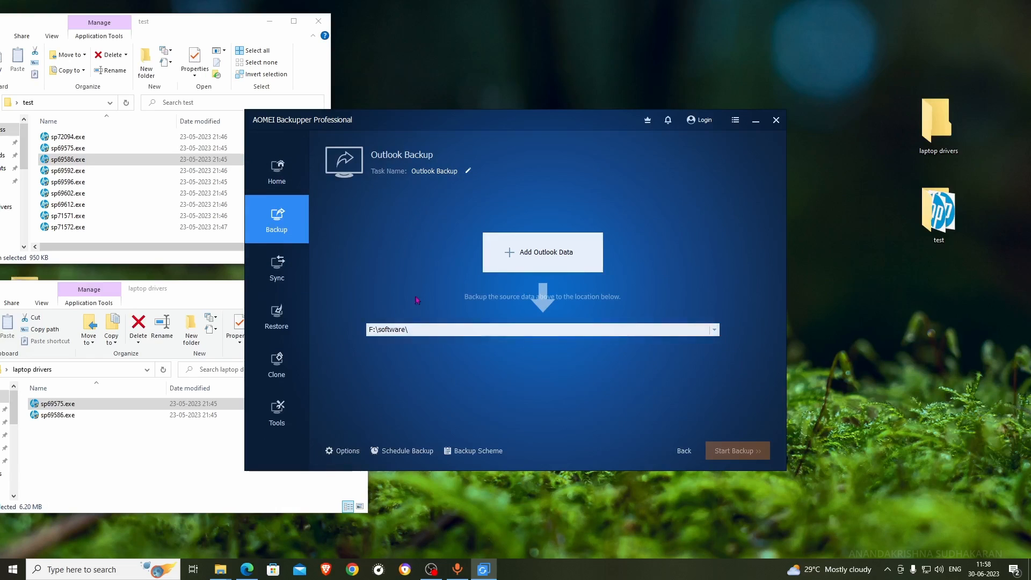
Return to the list of backup types and look over the Sync and Restore options
{"action": "left_click", "coordinate": [258, 231]}
{"action": "left_click", "coordinate": [277, 269]}
{"action": "left_click", "coordinate": [276, 320]}
Start a System Clone and try to choose the C: WINDOWS partition on Disk3 as the destination
{"action": "left_click", "coordinate": [277, 366]}
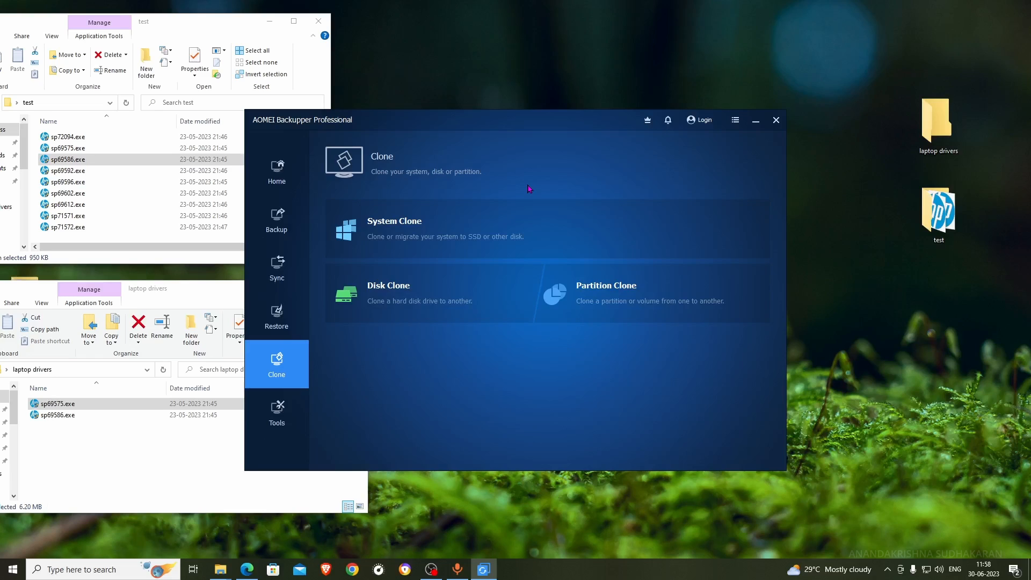
{"action": "left_click", "coordinate": [522, 212]}
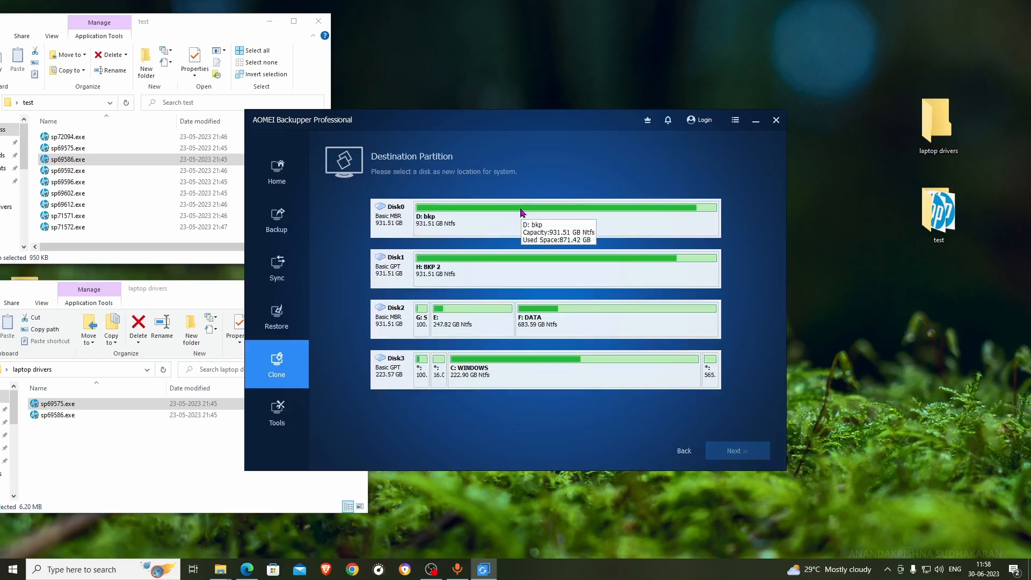
{"action": "left_click", "coordinate": [529, 372]}
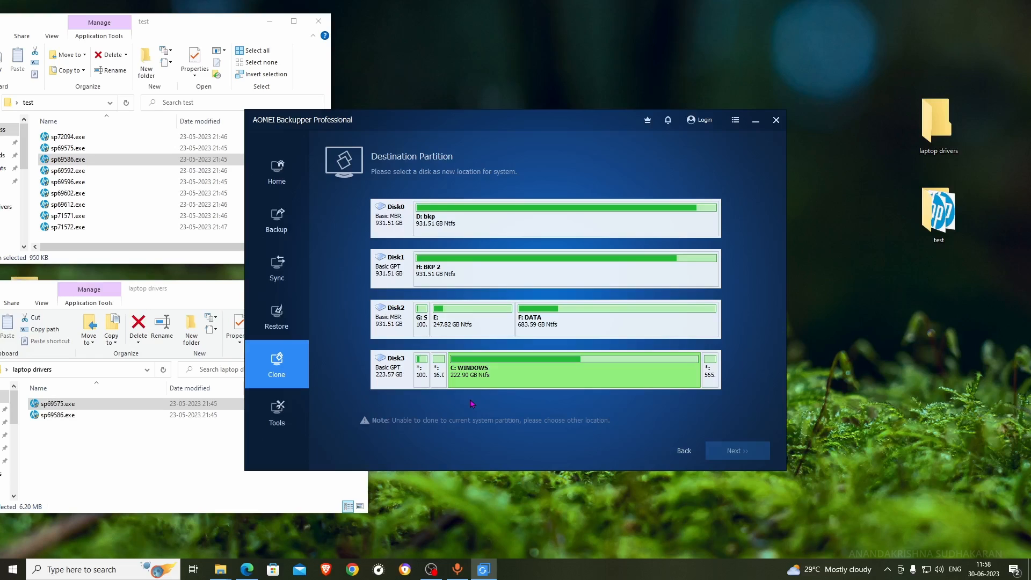
{"action": "left_click", "coordinate": [279, 378]}
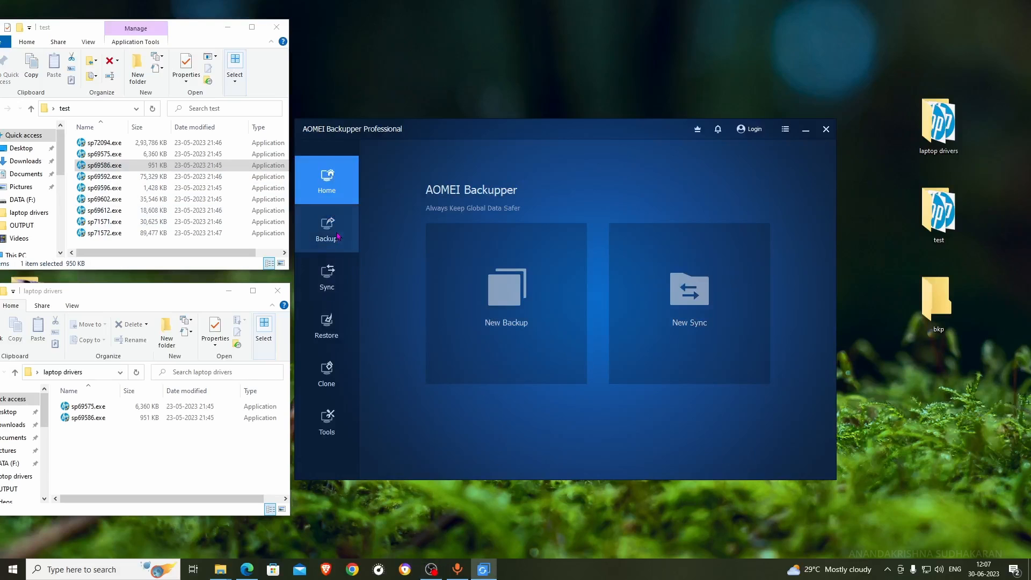
{"action": "left_click", "coordinate": [337, 232]}
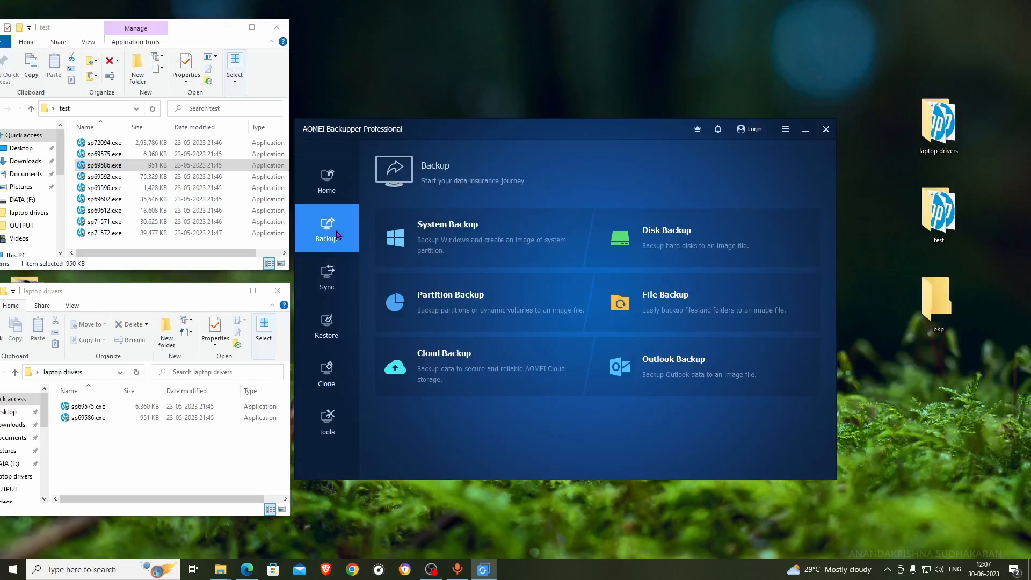
{"action": "left_click", "coordinate": [620, 304]}
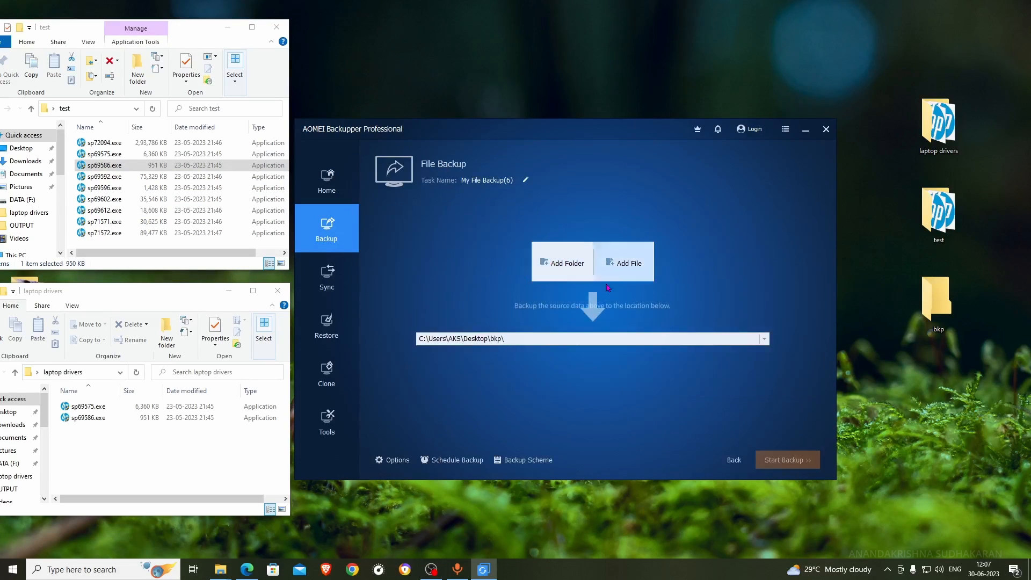
{"action": "left_click", "coordinate": [559, 263]}
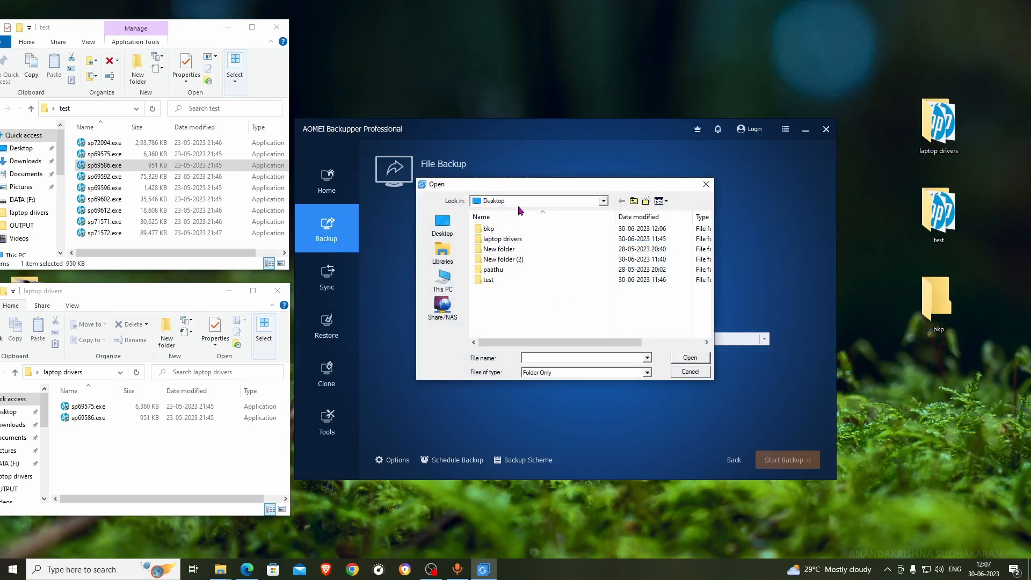
{"action": "left_click", "coordinate": [510, 245]}
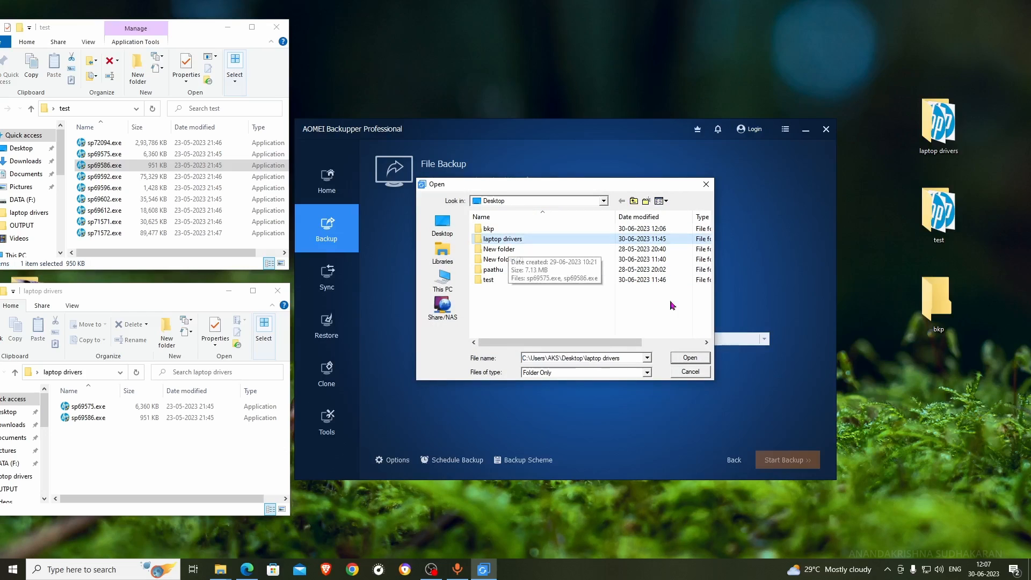
{"action": "left_click", "coordinate": [693, 359]}
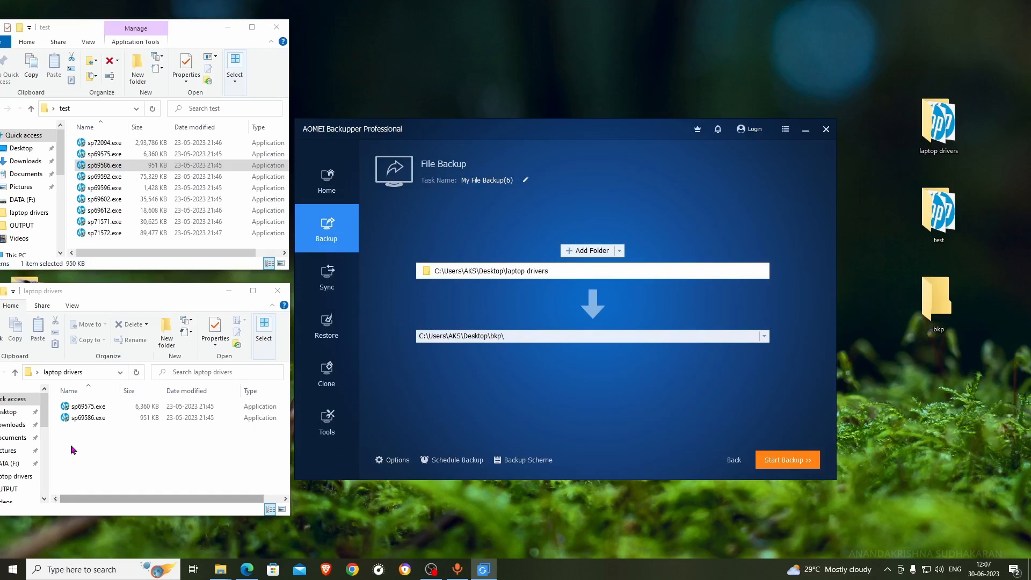
{"action": "left_click_drag", "start_coordinate": [86, 451], "coordinate": [84, 415]}
{"action": "left_click_drag", "start_coordinate": [85, 453], "coordinate": [102, 409]}
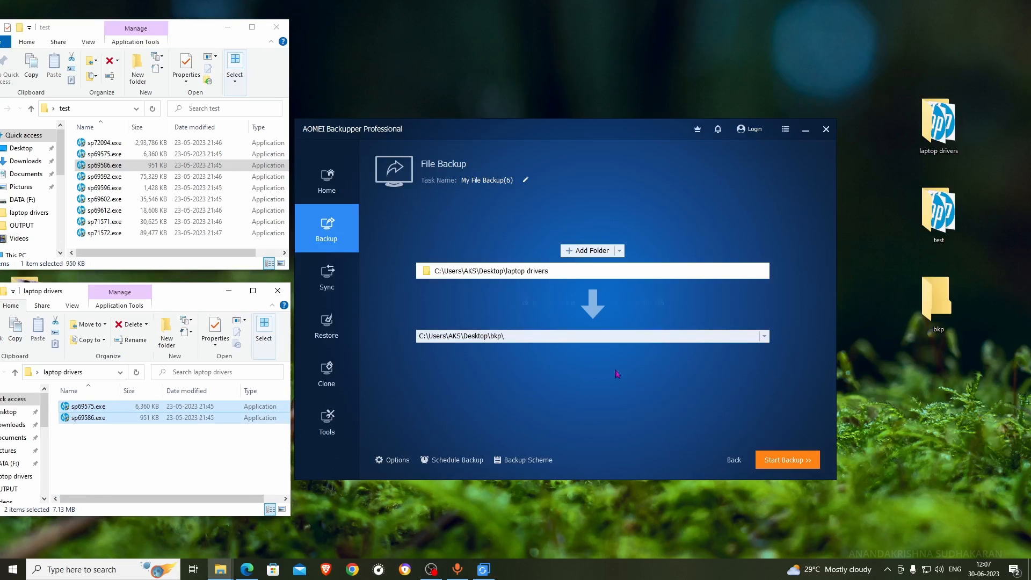
Set the Desktop's bkp folder as the backup destination, run the file backup and finish it
{"action": "left_click", "coordinate": [511, 338]}
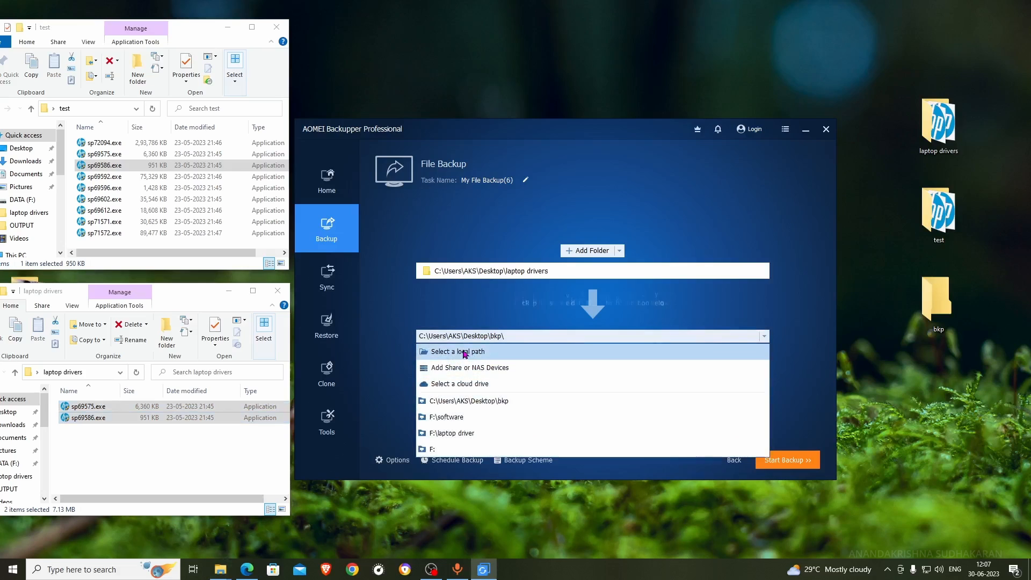
{"action": "left_click", "coordinate": [513, 351]}
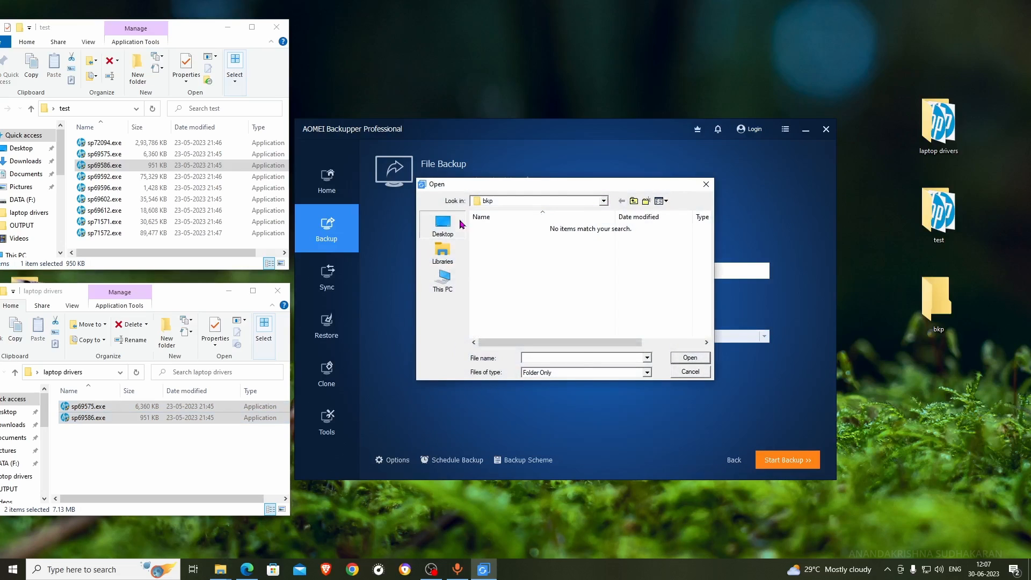
{"action": "left_click", "coordinate": [443, 225]}
{"action": "left_click", "coordinate": [527, 337]}
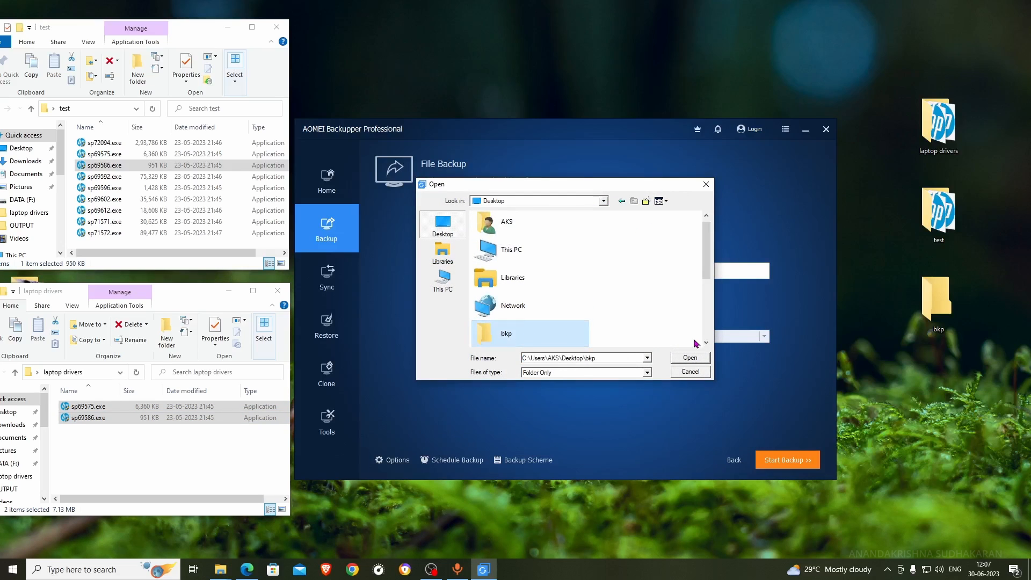
{"action": "left_click", "coordinate": [688, 357]}
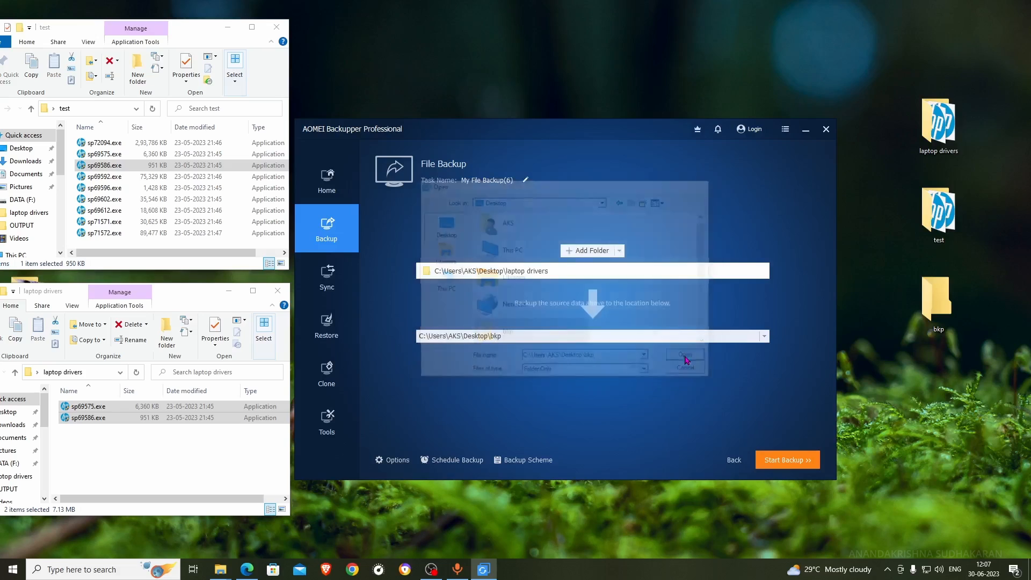
{"action": "left_click", "coordinate": [782, 466]}
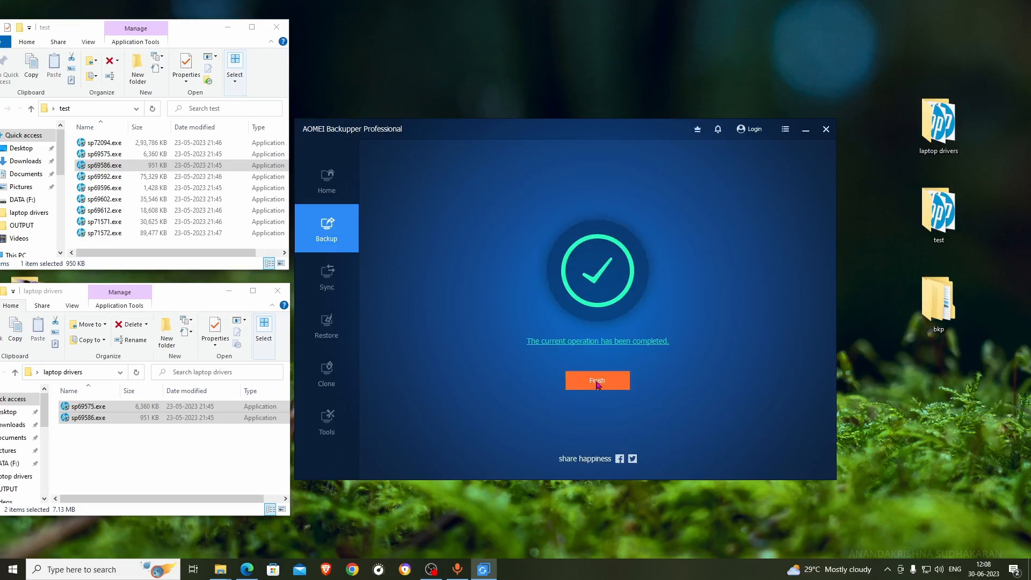
{"action": "left_click", "coordinate": [597, 382]}
Examine the My File Backup(6) task's management options, including its available backup types
{"action": "mouse_move", "coordinate": [492, 224]}
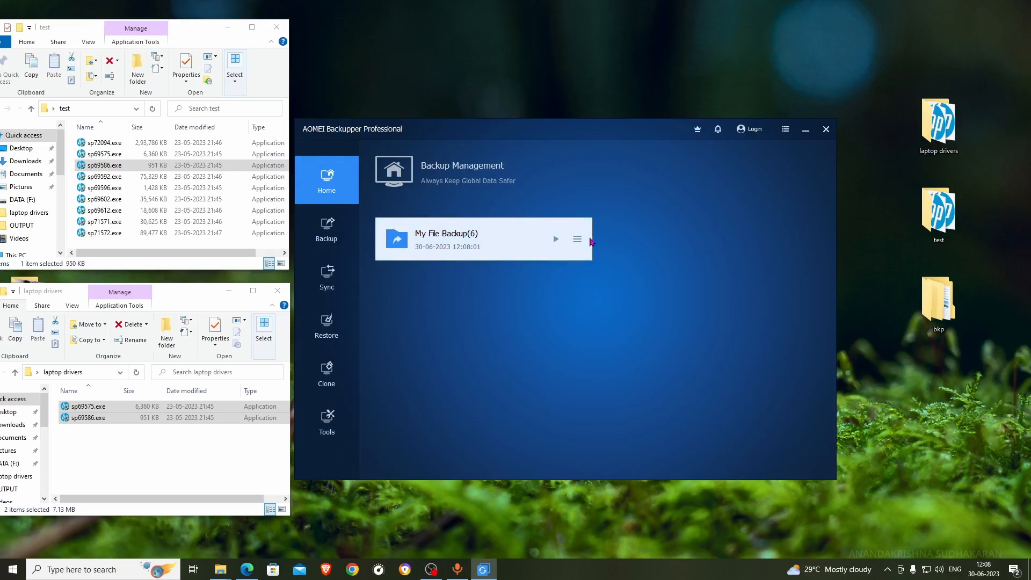
{"action": "left_click", "coordinate": [577, 242]}
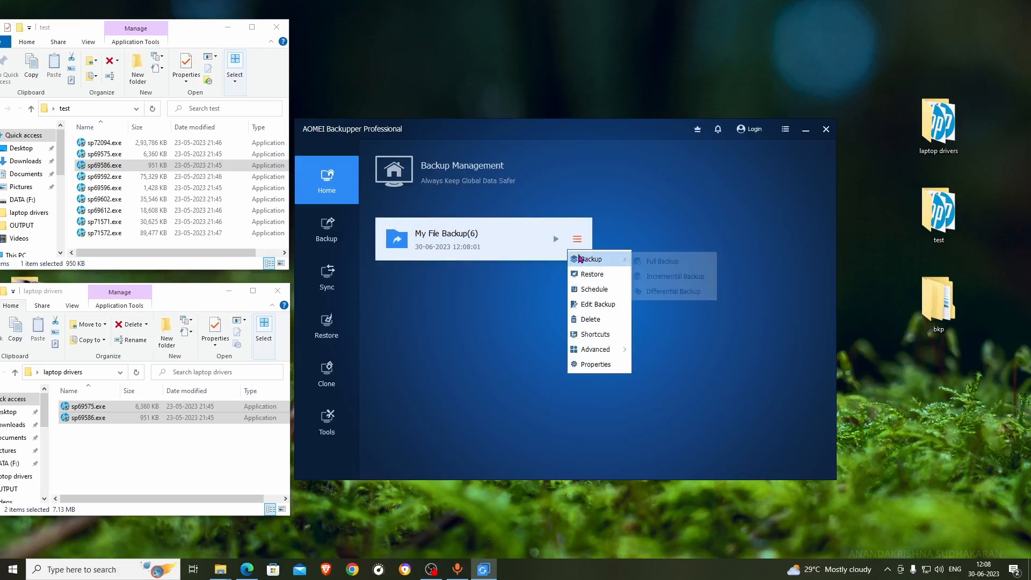
{"action": "left_click", "coordinate": [506, 242]}
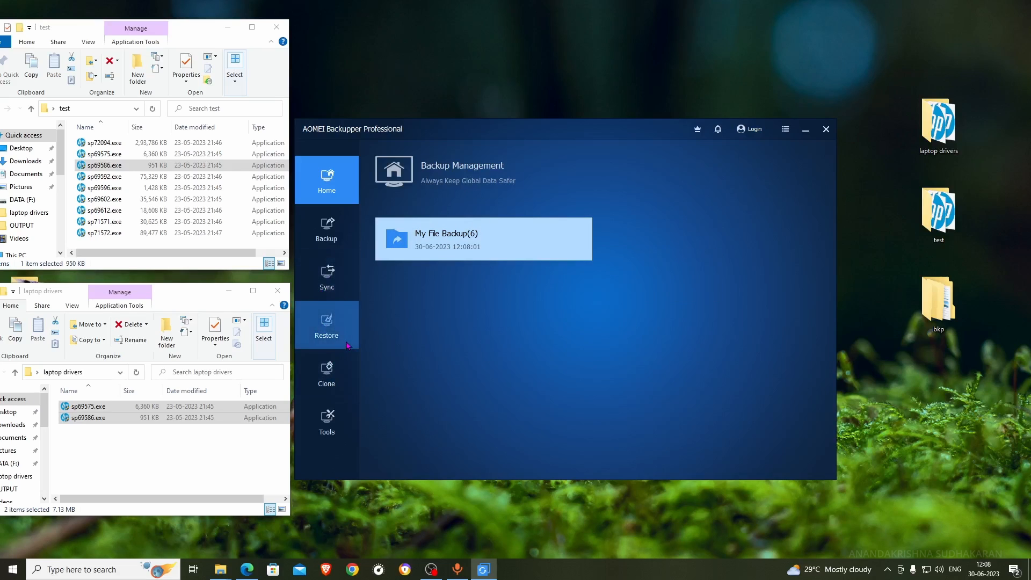
{"action": "left_click", "coordinate": [331, 336]}
{"action": "left_click", "coordinate": [327, 229]}
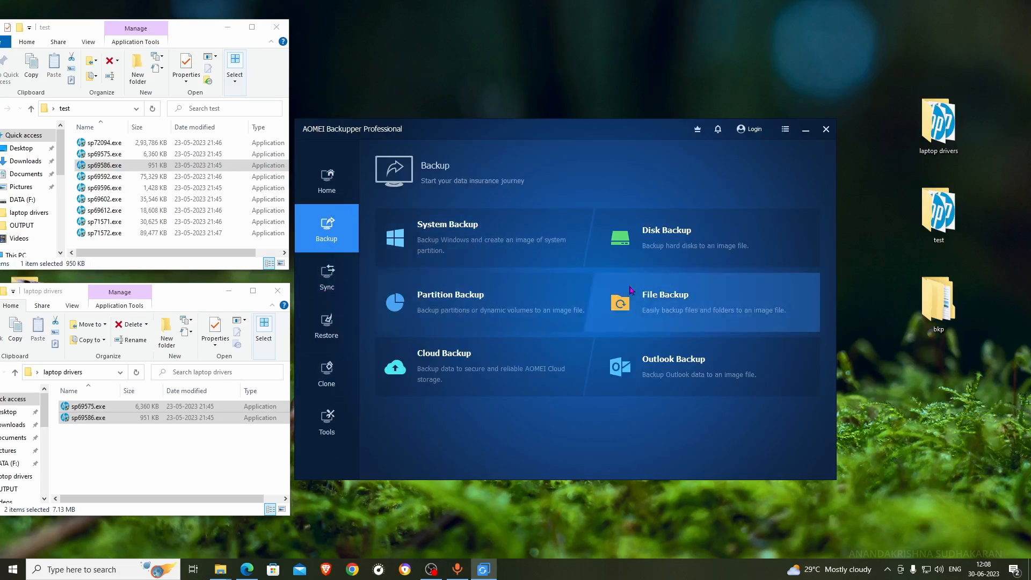
{"action": "left_click", "coordinate": [682, 310]}
{"action": "left_click", "coordinate": [328, 234]}
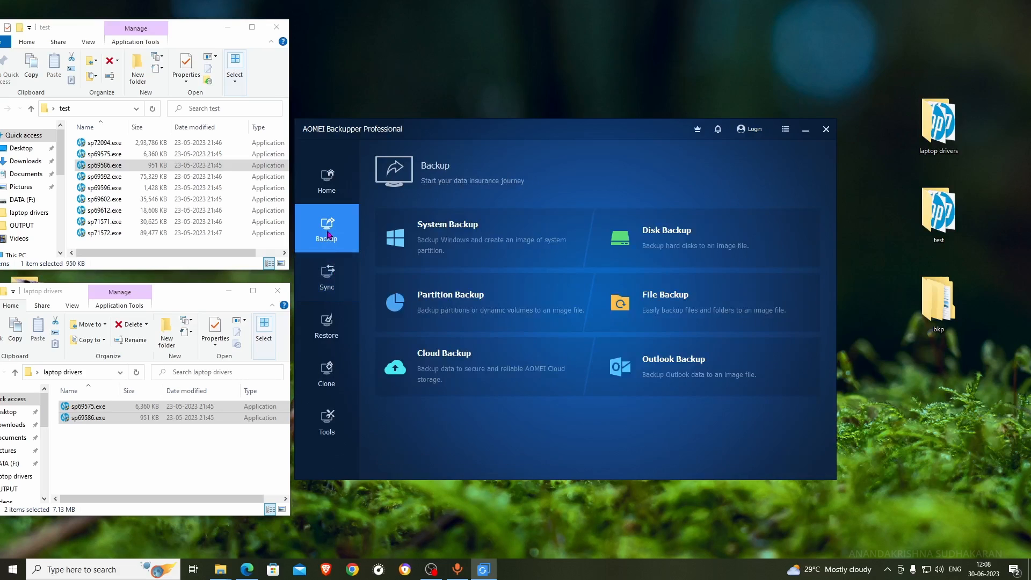
{"action": "left_click", "coordinate": [638, 295]}
{"action": "left_click", "coordinate": [328, 190]}
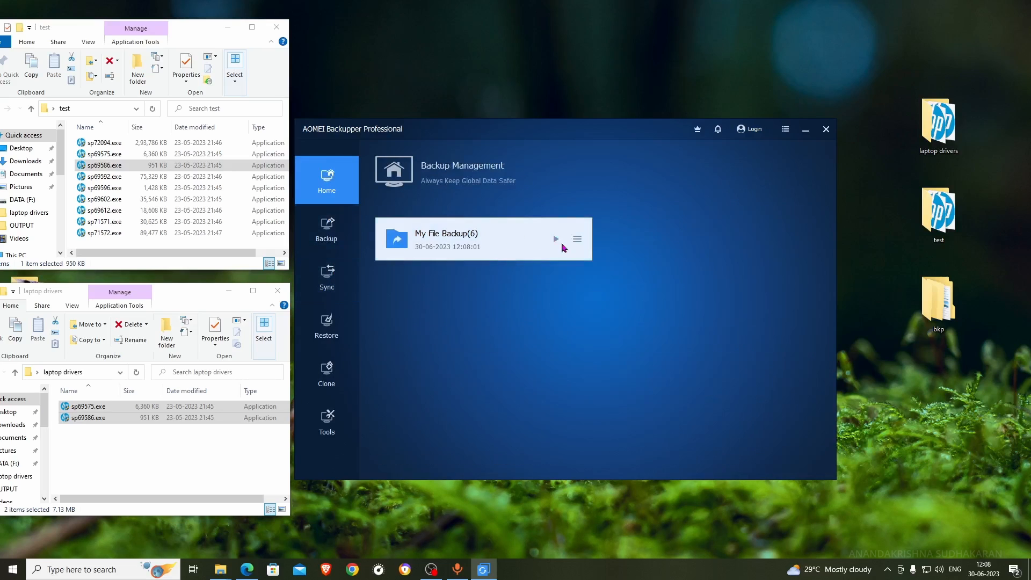
{"action": "left_click", "coordinate": [578, 239]}
{"action": "mouse_move", "coordinate": [604, 260]}
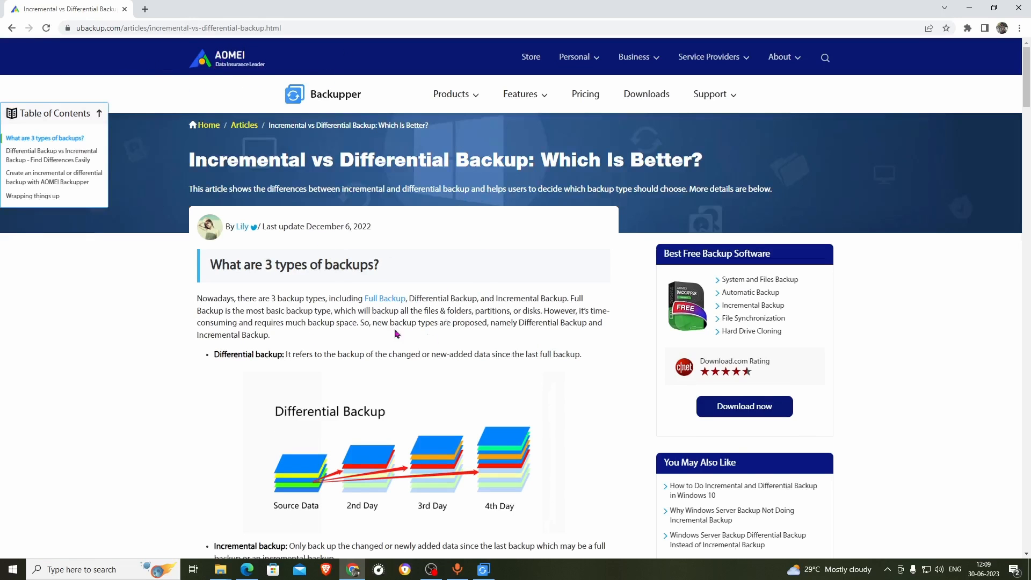
In the browser, read how differential and incremental backups differ in the ubackup.com article, and close the browser window
{"action": "scroll", "coordinate": [531, 306], "scroll_direction": "down", "scroll_amount": 5}
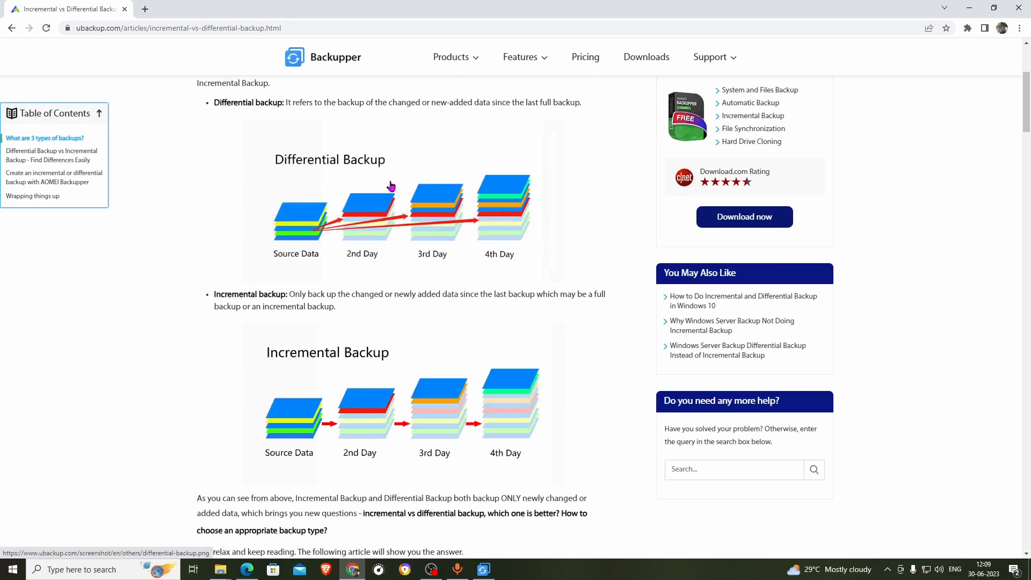
{"action": "left_click_drag", "start_coordinate": [397, 103], "coordinate": [526, 102]}
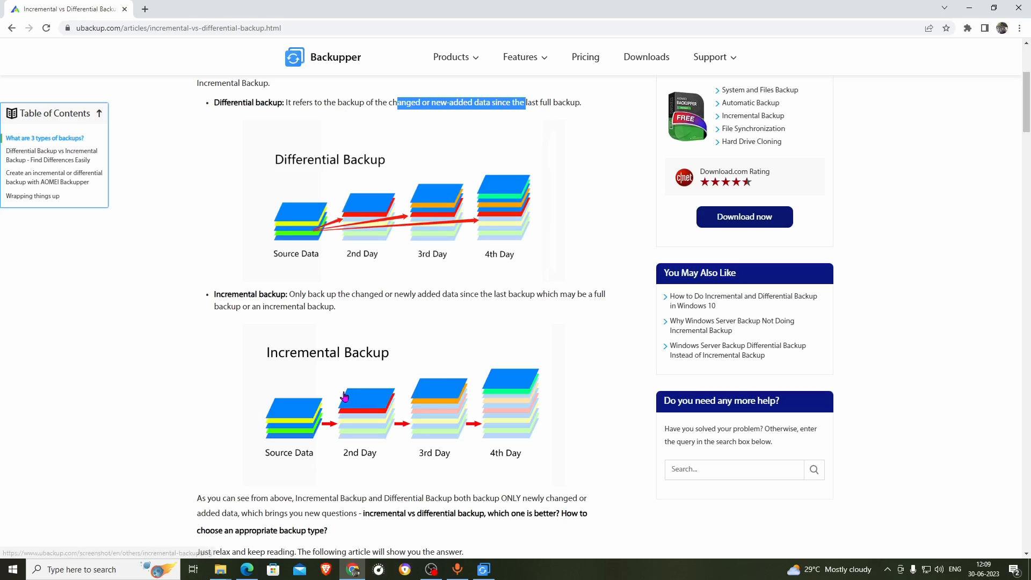
{"action": "left_click_drag", "start_coordinate": [294, 295], "coordinate": [529, 304]}
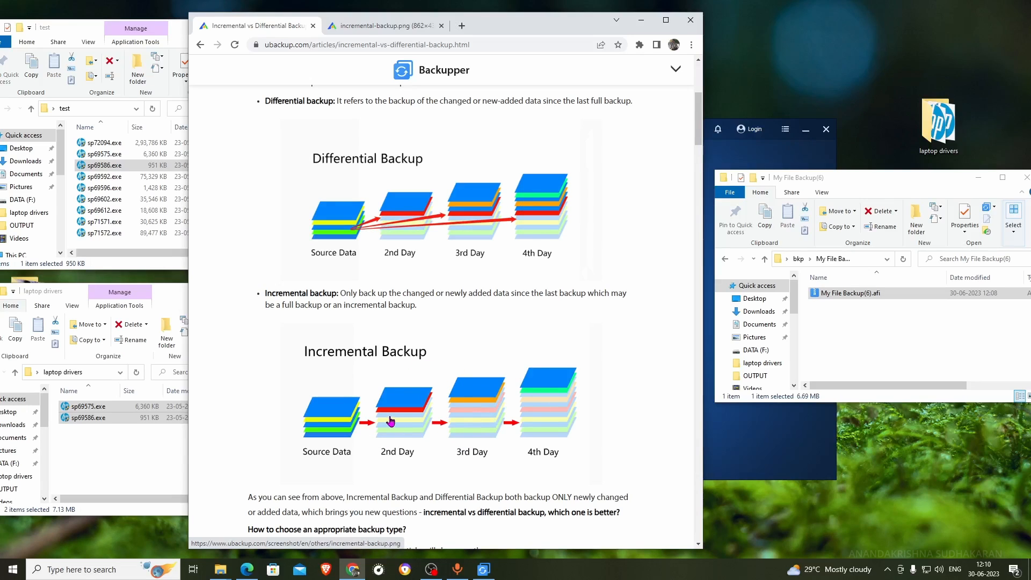
{"action": "left_click", "coordinate": [691, 20]}
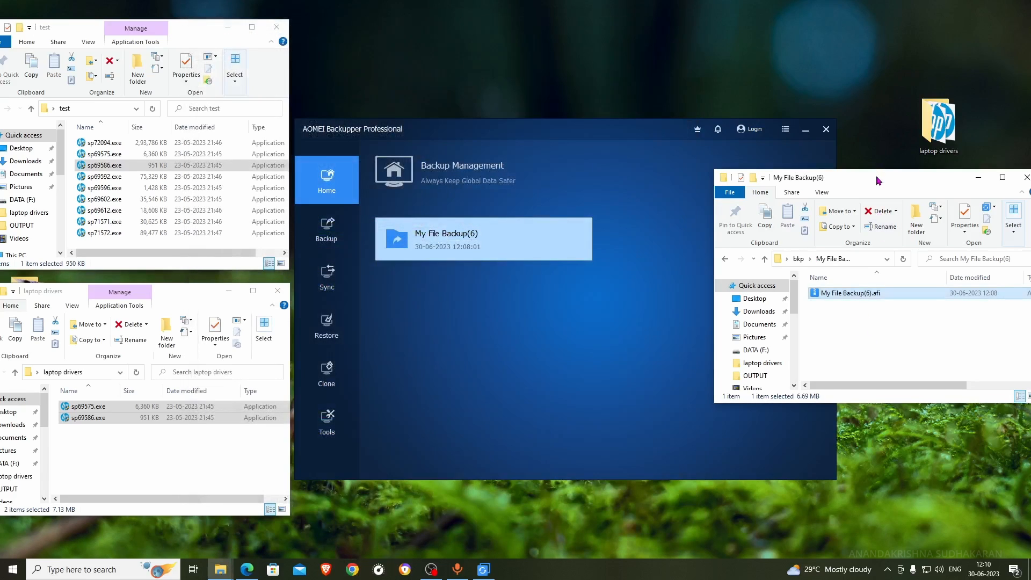
Move sp72094.exe from the test folder into the laptop drivers folder
{"action": "left_click", "coordinate": [578, 239]}
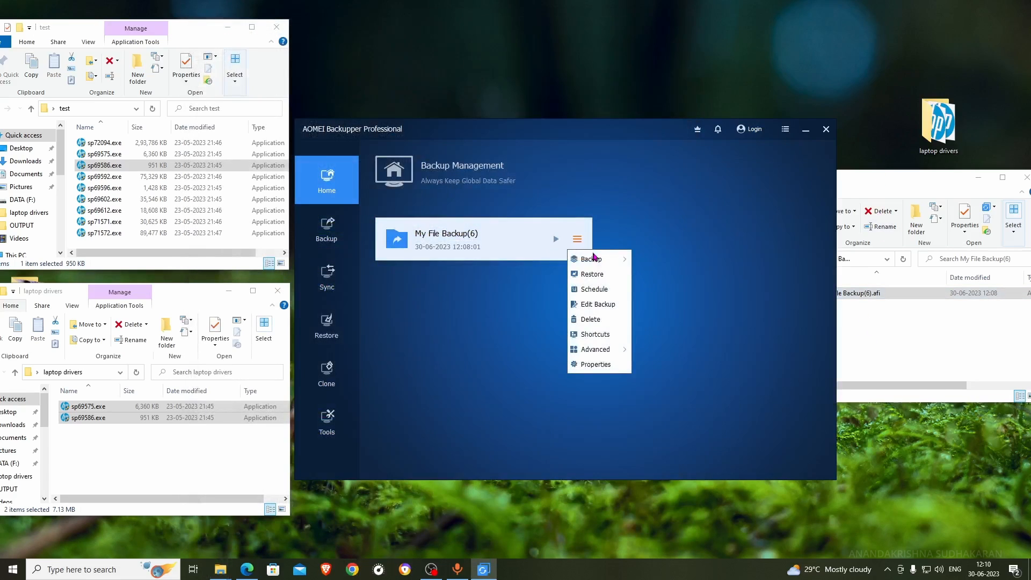
{"action": "left_click", "coordinate": [684, 219]}
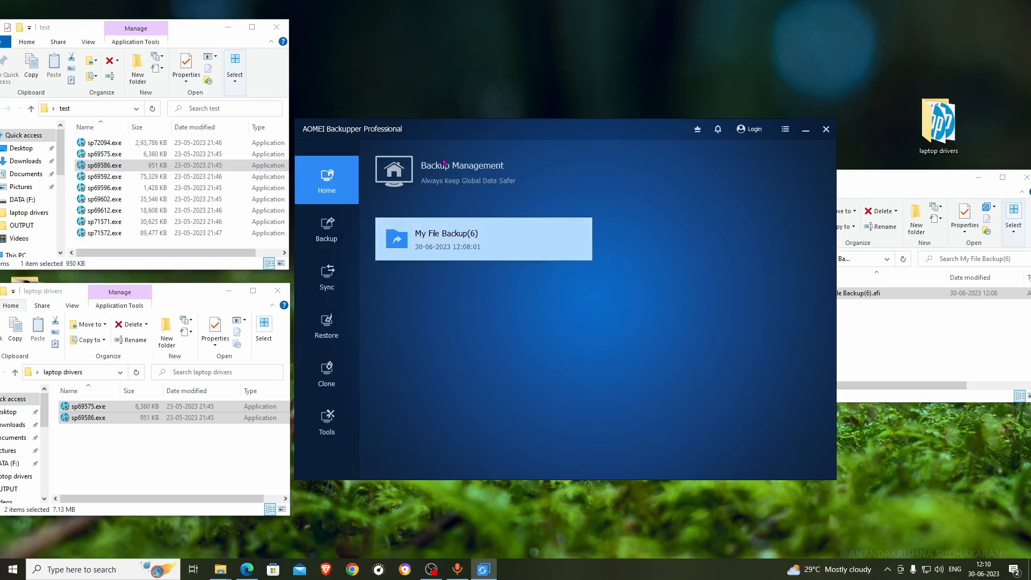
{"action": "left_click", "coordinate": [115, 144]}
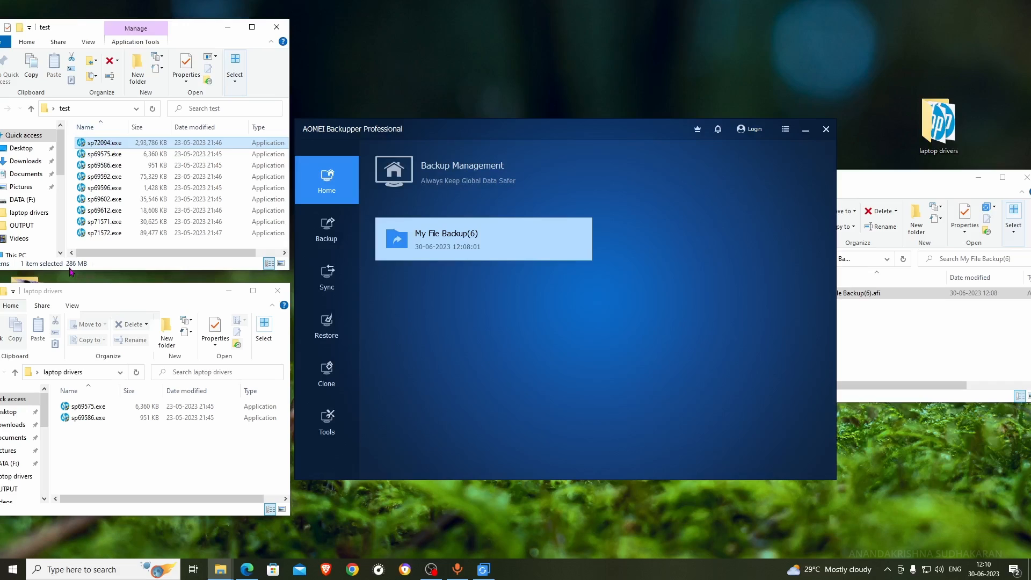
{"action": "left_click_drag", "start_coordinate": [145, 415], "coordinate": [84, 452]}
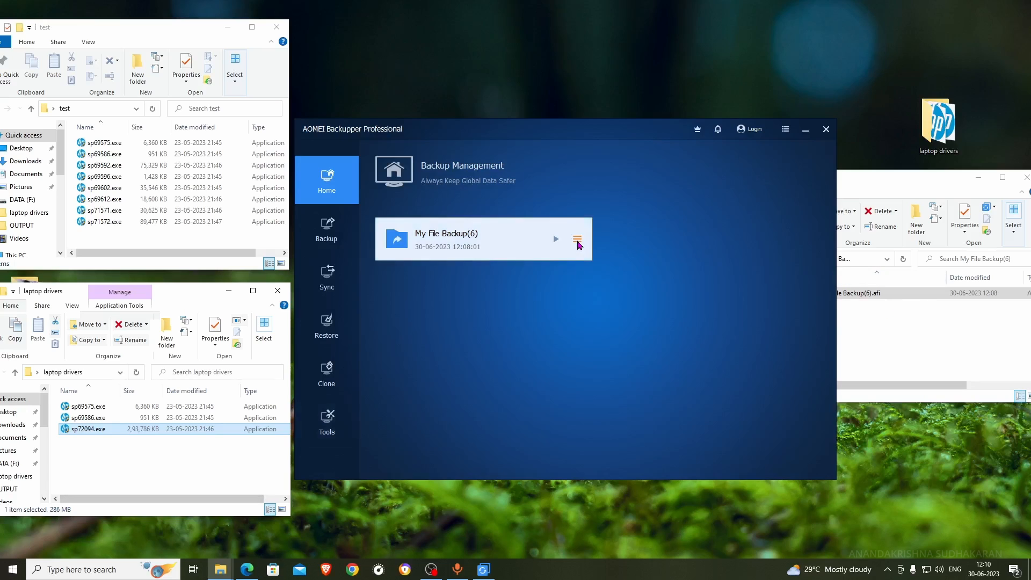
Run an incremental backup of the My File Backup(6) task without comments and finish it
{"action": "left_click", "coordinate": [578, 241]}
{"action": "mouse_move", "coordinate": [597, 261]}
{"action": "left_click", "coordinate": [650, 277]}
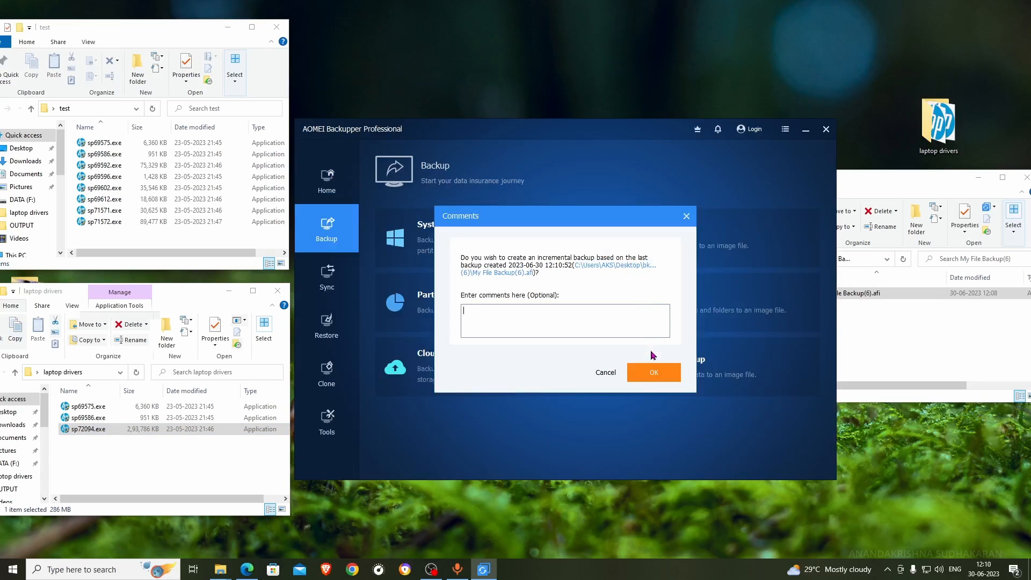
{"action": "left_click", "coordinate": [652, 371]}
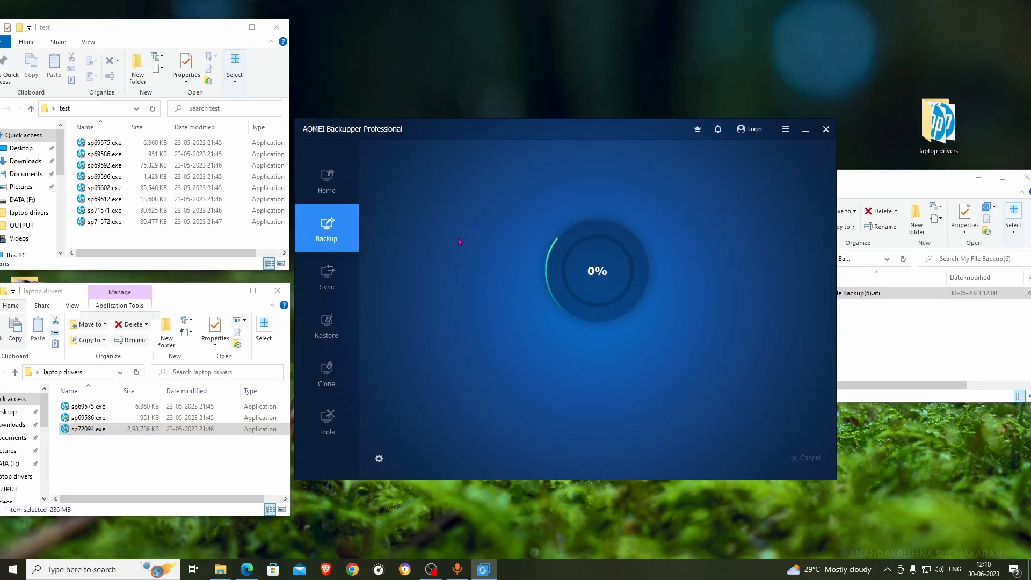
{"action": "left_click", "coordinate": [892, 335]}
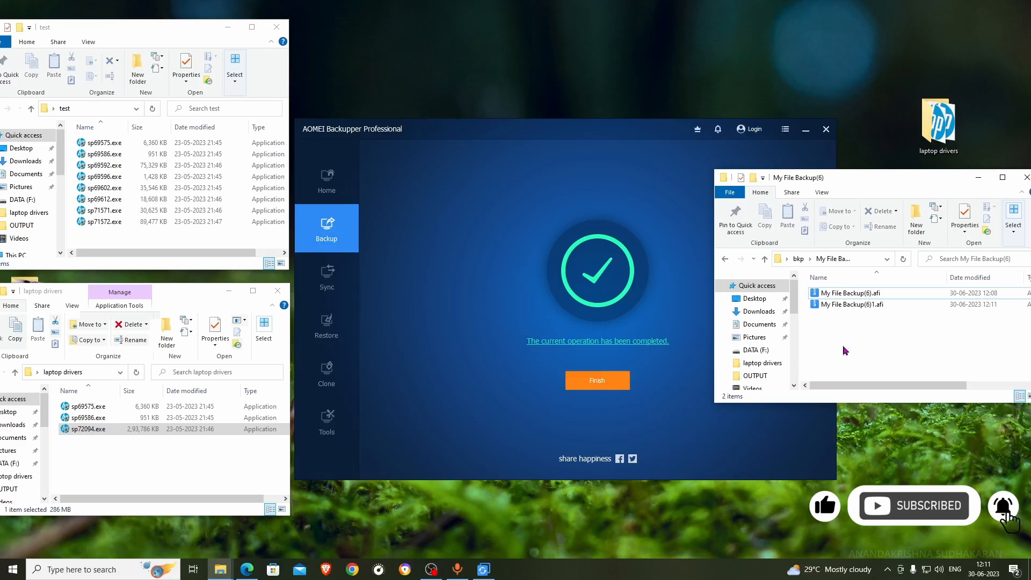
{"action": "left_click", "coordinate": [590, 389]}
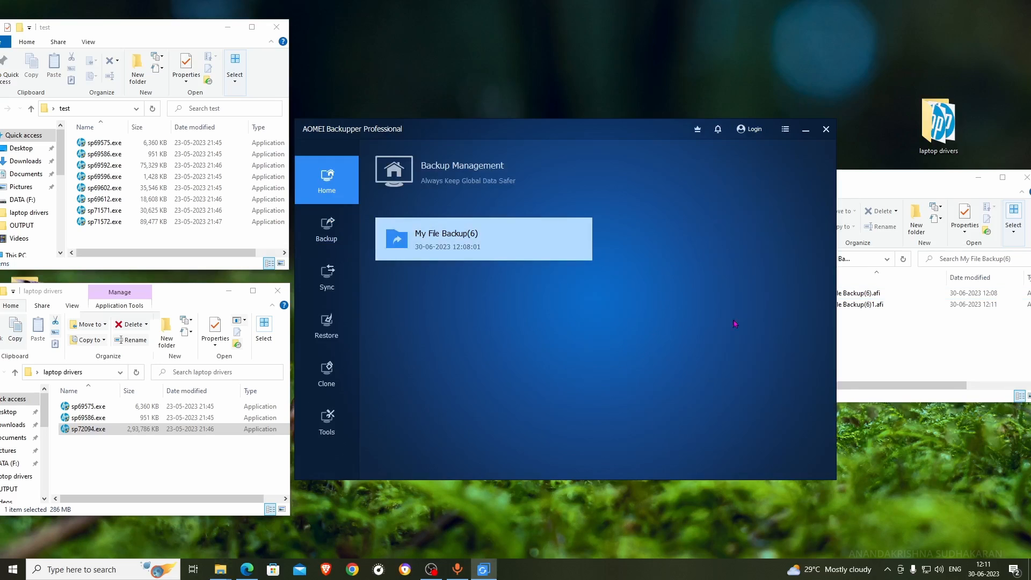
Compare the sizes of My File Backup(6).afi and My File Backup(6)1.afi in the backup folder
{"action": "left_click", "coordinate": [933, 355]}
{"action": "left_click", "coordinate": [858, 304]}
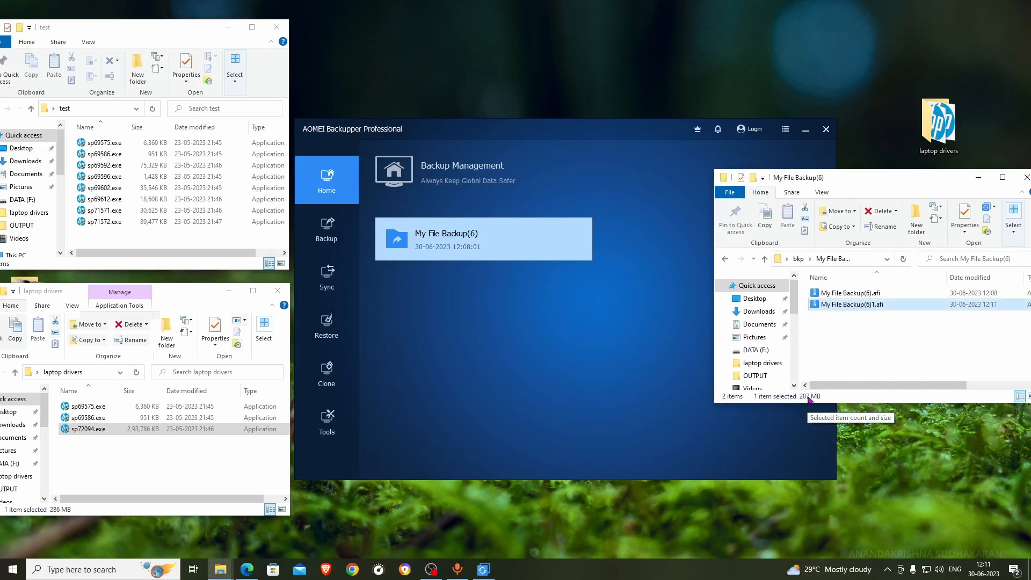
{"action": "left_click", "coordinate": [856, 294]}
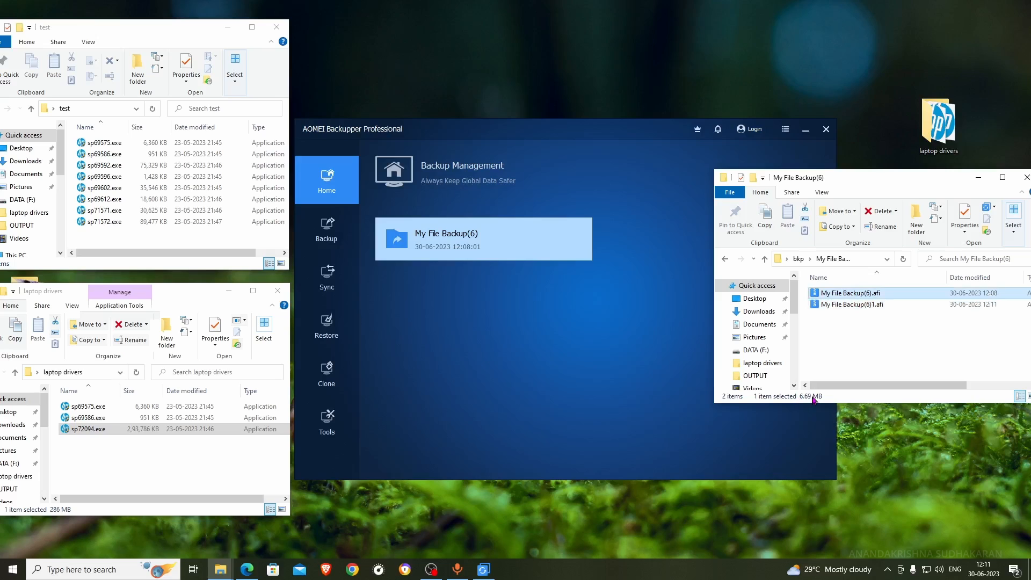
{"action": "left_click", "coordinate": [873, 304]}
Run a differential backup of the My File Backup(6) task without comments
{"action": "left_click", "coordinate": [580, 255]}
{"action": "left_click", "coordinate": [577, 239]}
{"action": "mouse_move", "coordinate": [596, 259]}
{"action": "left_click", "coordinate": [674, 294]}
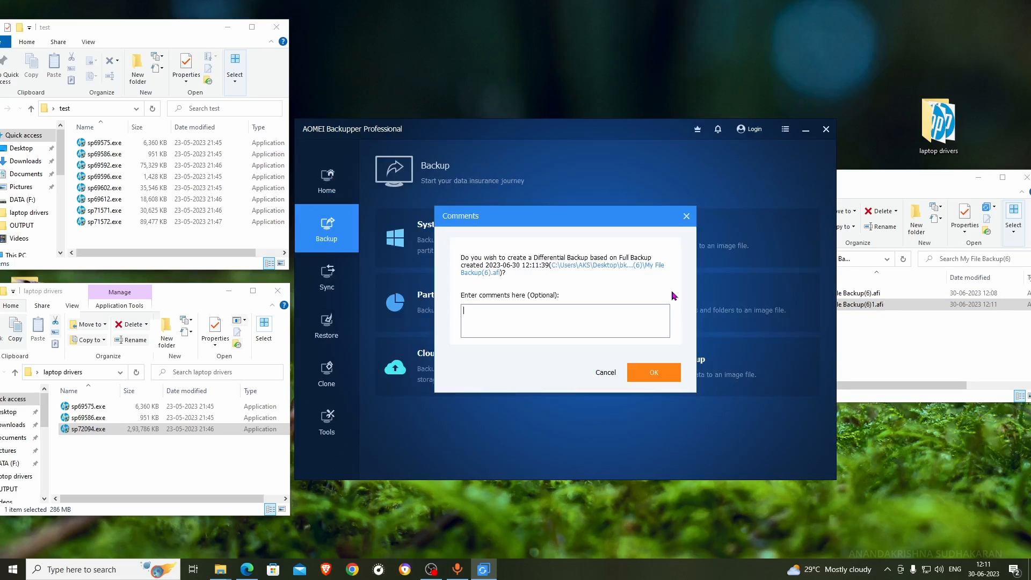
{"action": "left_click", "coordinate": [677, 367]}
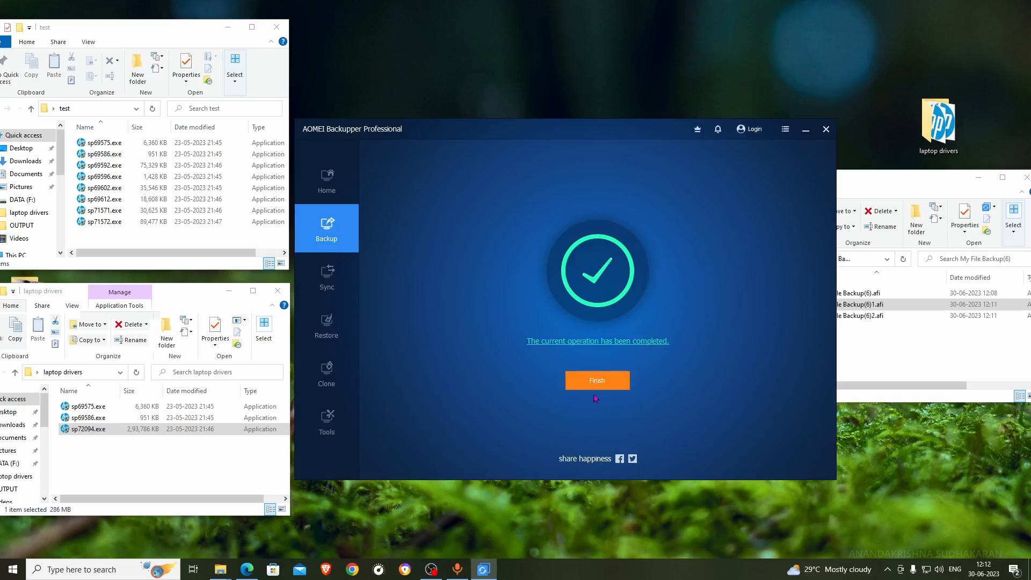
Finish the completed differential backup of the My File Backup(6) task
{"action": "left_click", "coordinate": [597, 382]}
{"action": "mouse_move", "coordinate": [591, 235]}
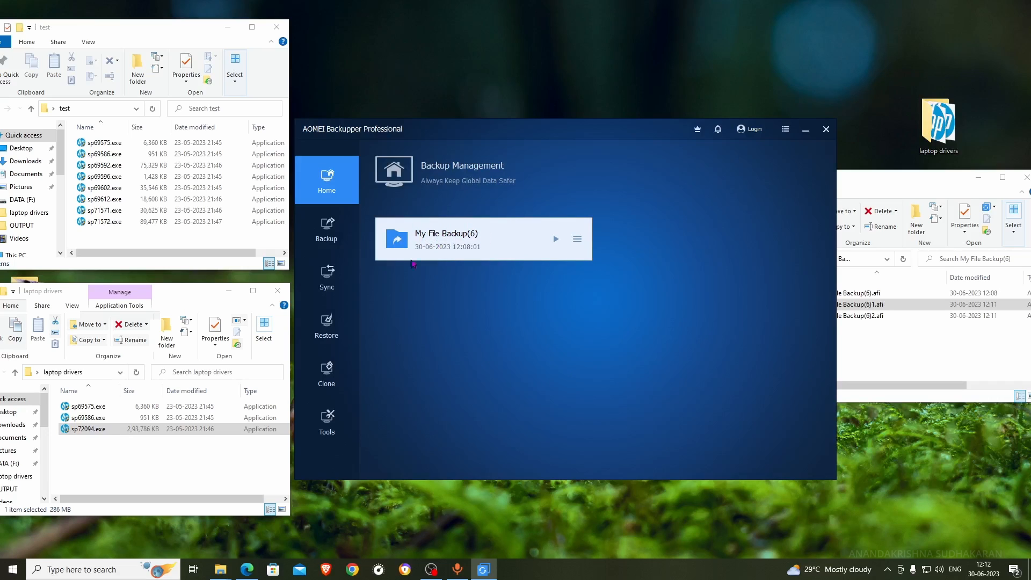
{"action": "left_click", "coordinate": [327, 229]}
{"action": "left_click", "coordinate": [672, 298]}
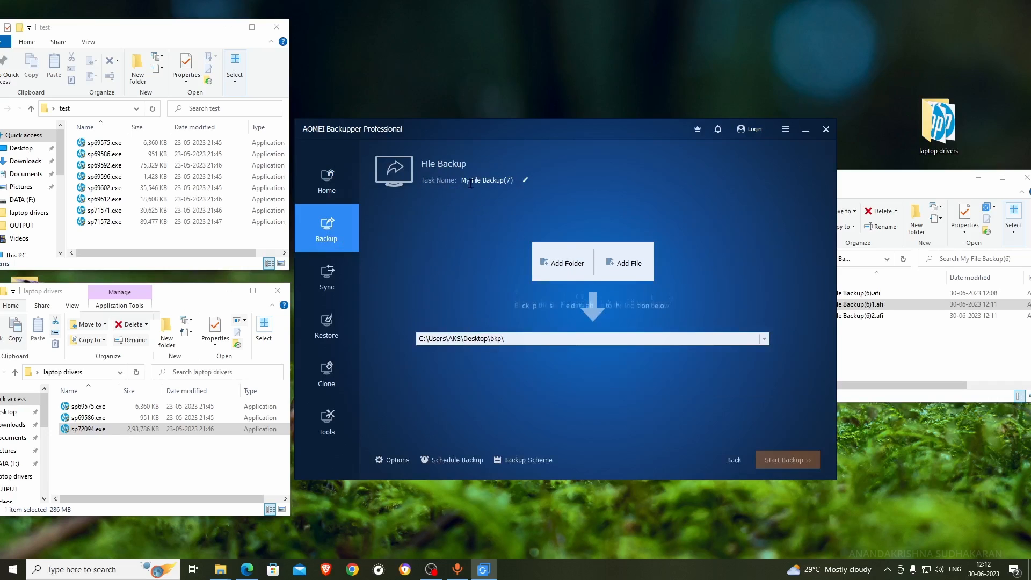
{"action": "left_click", "coordinate": [336, 187]}
{"action": "mouse_move", "coordinate": [577, 245]}
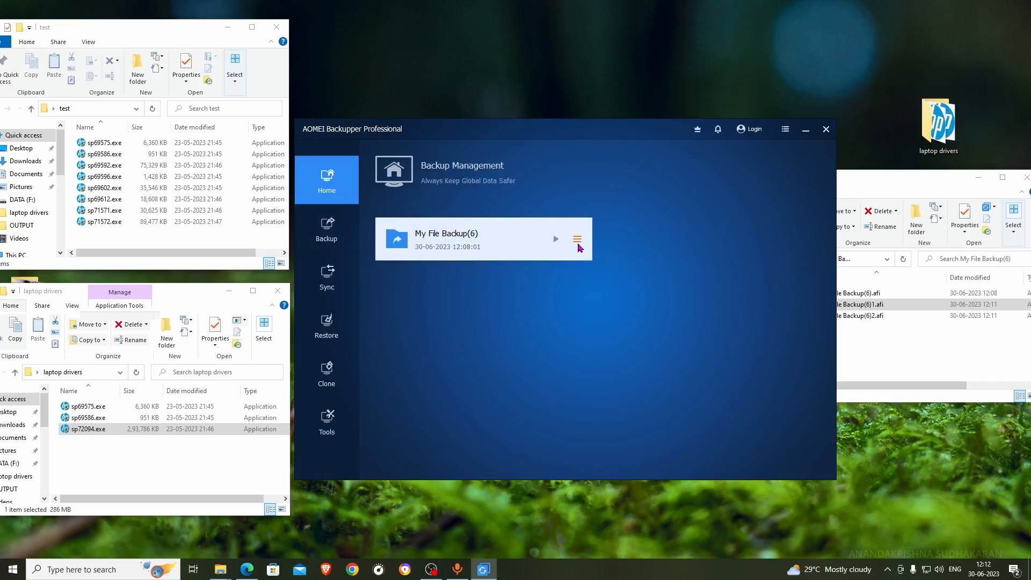
Compare the sizes of My File Backup(6)2.afi and My File Backup(6)1.afi in the backup folder
{"action": "left_click", "coordinate": [862, 344]}
{"action": "left_click", "coordinate": [865, 316]}
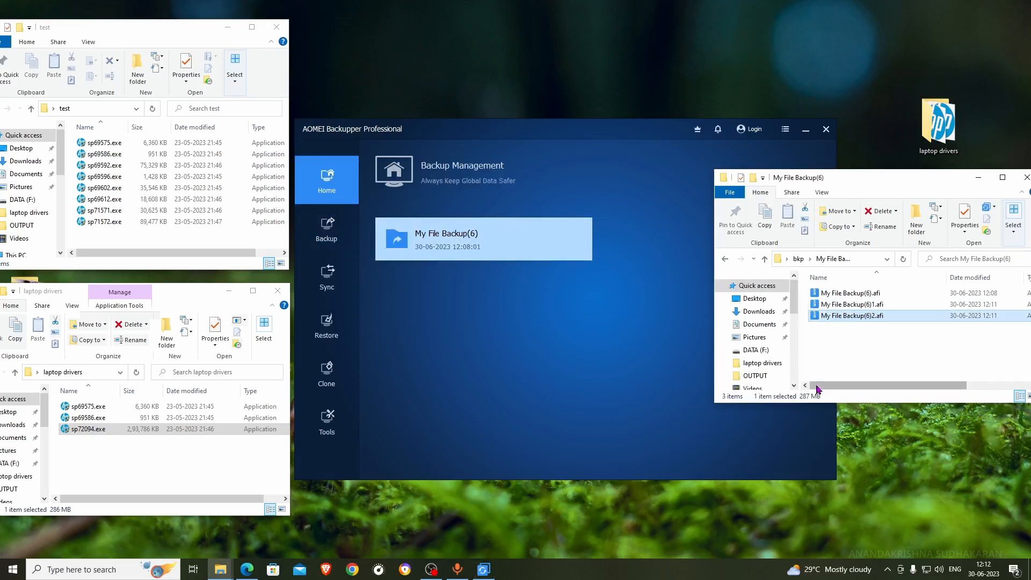
{"action": "left_click", "coordinate": [849, 305]}
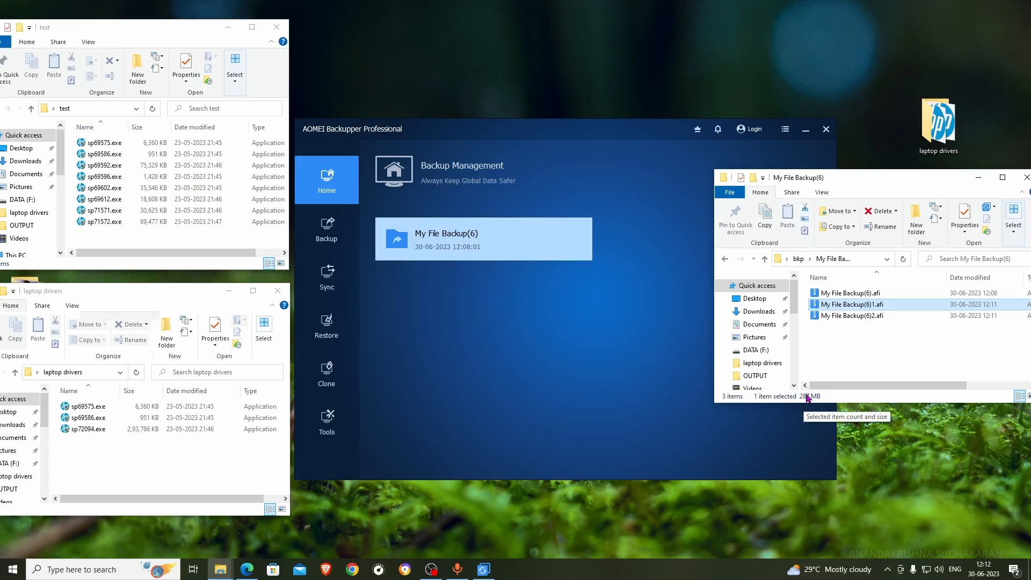
Move sp71572.exe from the test folder into the laptop drivers folder
{"action": "left_click", "coordinate": [116, 222]}
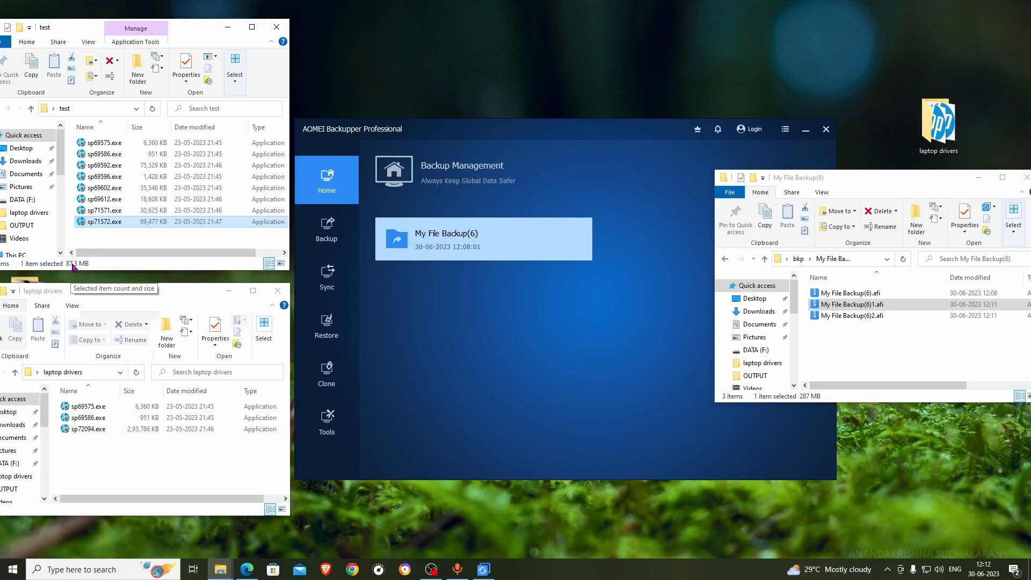
{"action": "left_click_drag", "start_coordinate": [98, 222], "coordinate": [93, 449]}
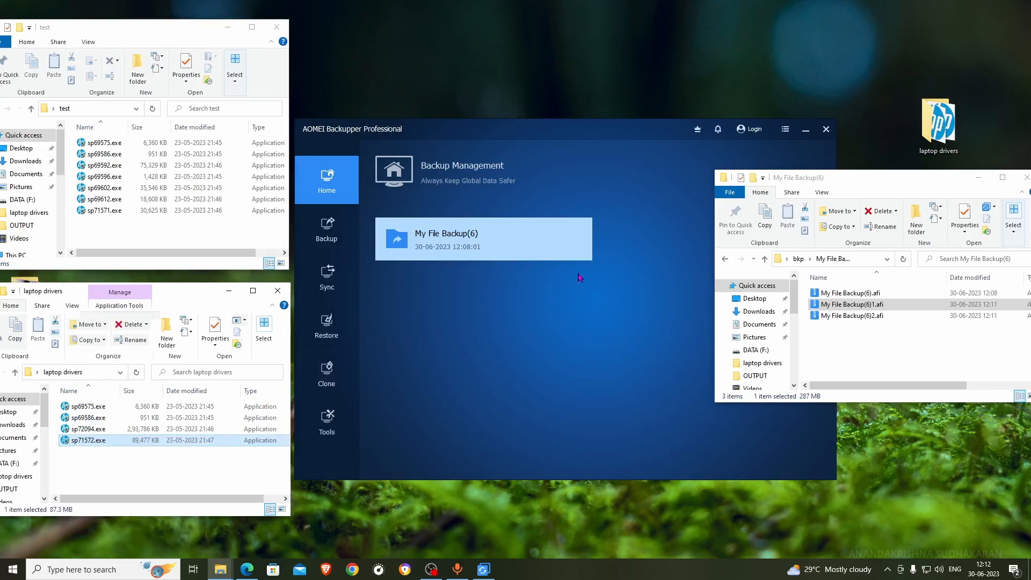
Run another incremental backup of the My File Backup(6) task without comments and finish it
{"action": "left_click", "coordinate": [577, 240]}
{"action": "mouse_move", "coordinate": [583, 261]}
{"action": "left_click", "coordinate": [639, 276]}
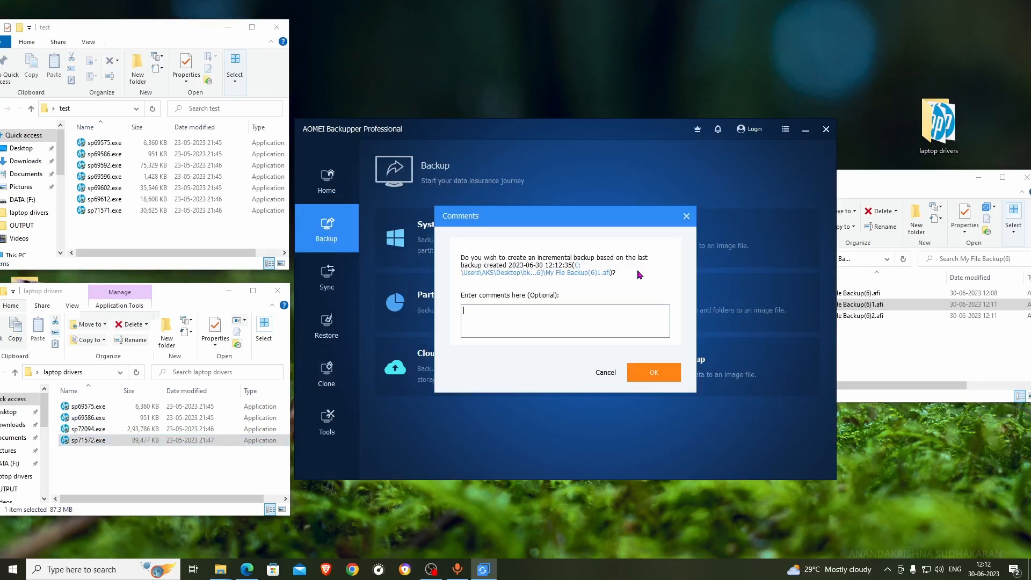
{"action": "left_click", "coordinate": [652, 369]}
{"action": "left_click_drag", "start_coordinate": [519, 131], "coordinate": [458, 102]}
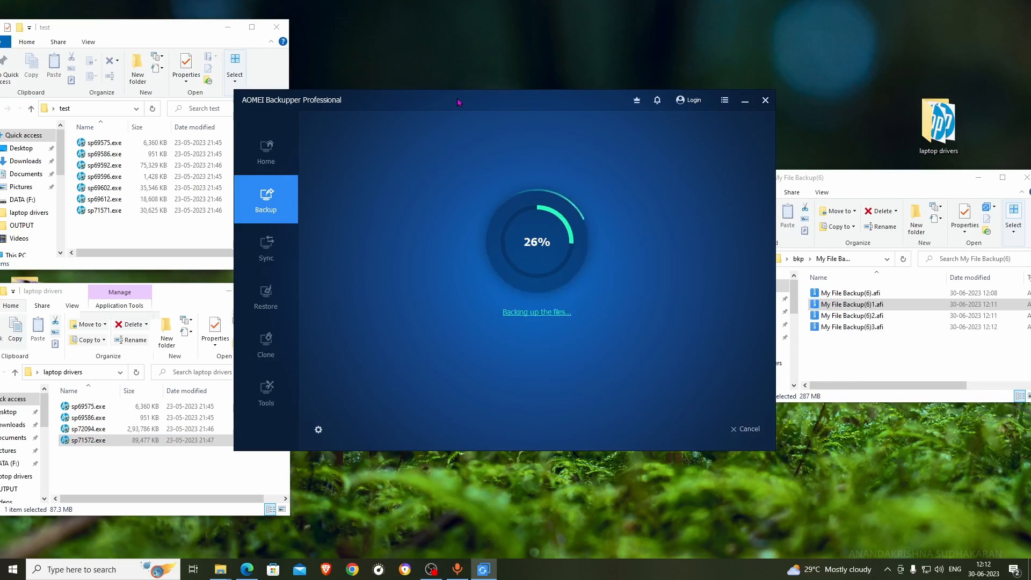
{"action": "left_click", "coordinate": [537, 351]}
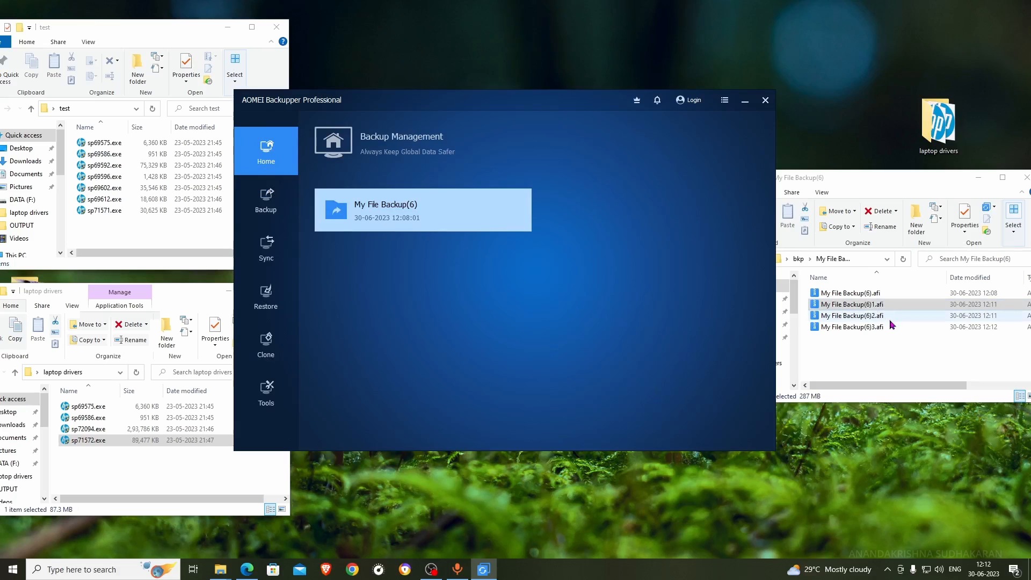
Check the size of My File Backup(6)3.afi in the backup folder
{"action": "left_click", "coordinate": [870, 367]}
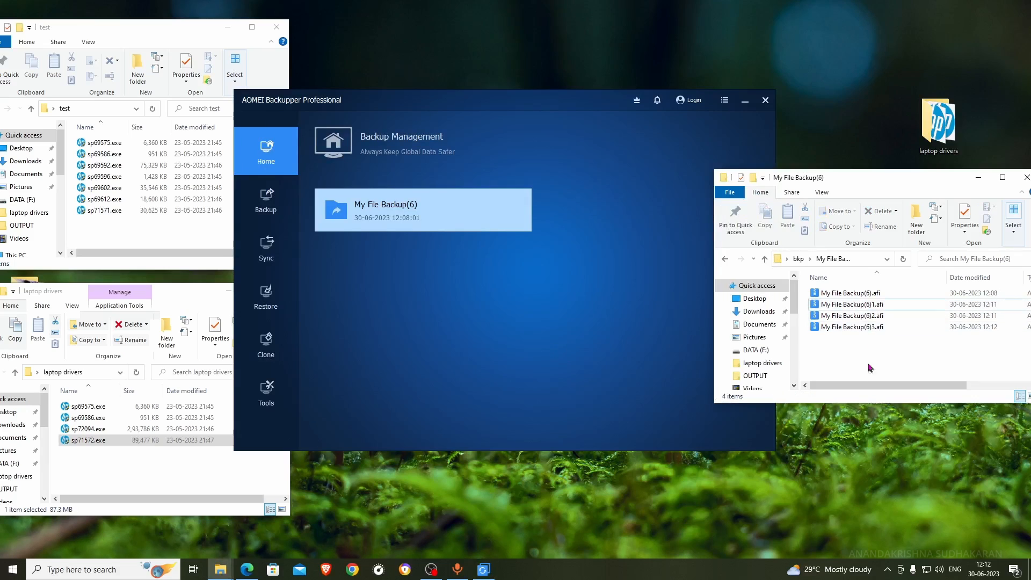
{"action": "left_click", "coordinate": [867, 329]}
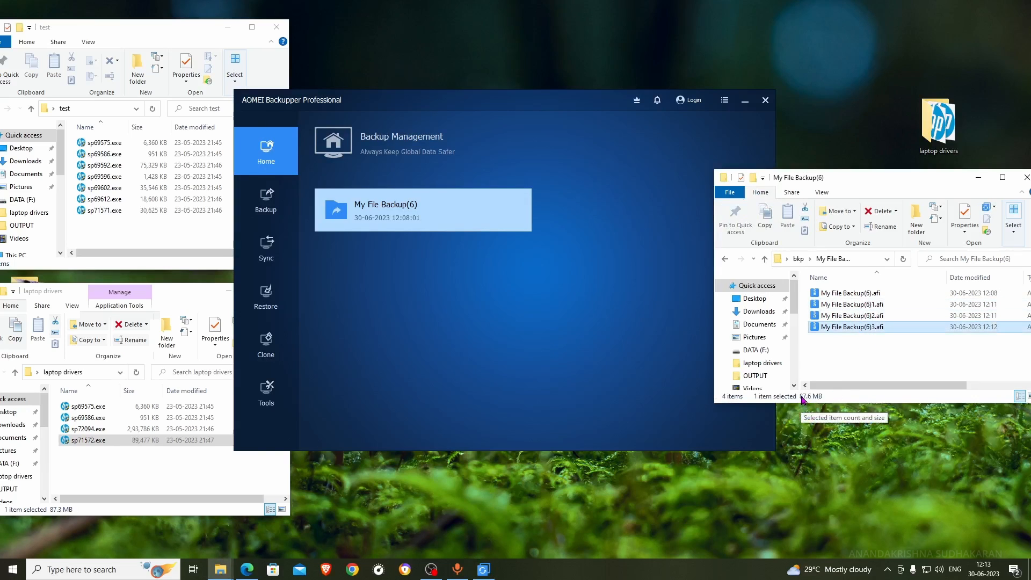
Run another differential backup of the My File Backup(6) task without comments and finish it
{"action": "left_click", "coordinate": [516, 210]}
{"action": "mouse_move", "coordinate": [543, 232]}
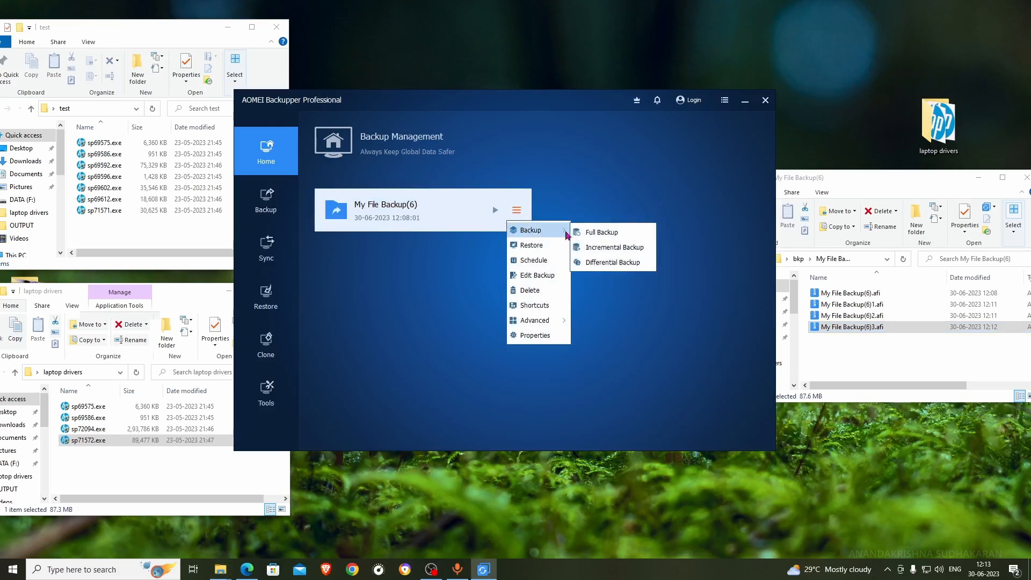
{"action": "left_click", "coordinate": [612, 262]}
{"action": "left_click", "coordinate": [602, 344]}
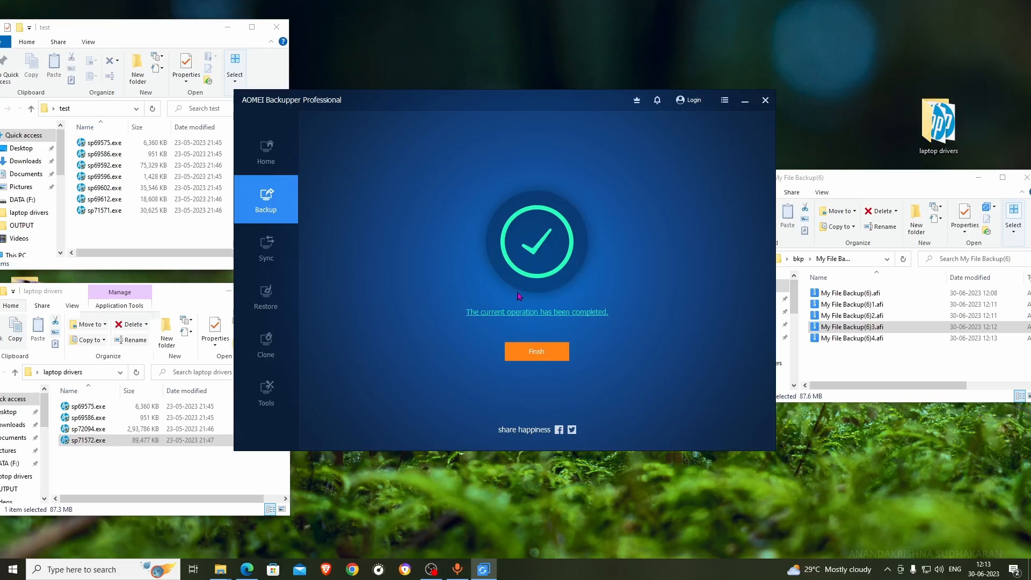
{"action": "left_click", "coordinate": [537, 352]}
Compare the size of My File Backup(6)4.afi with those of My File Backup(6)3.afi and My File Backup(6)2.afi
{"action": "left_click", "coordinate": [950, 338]}
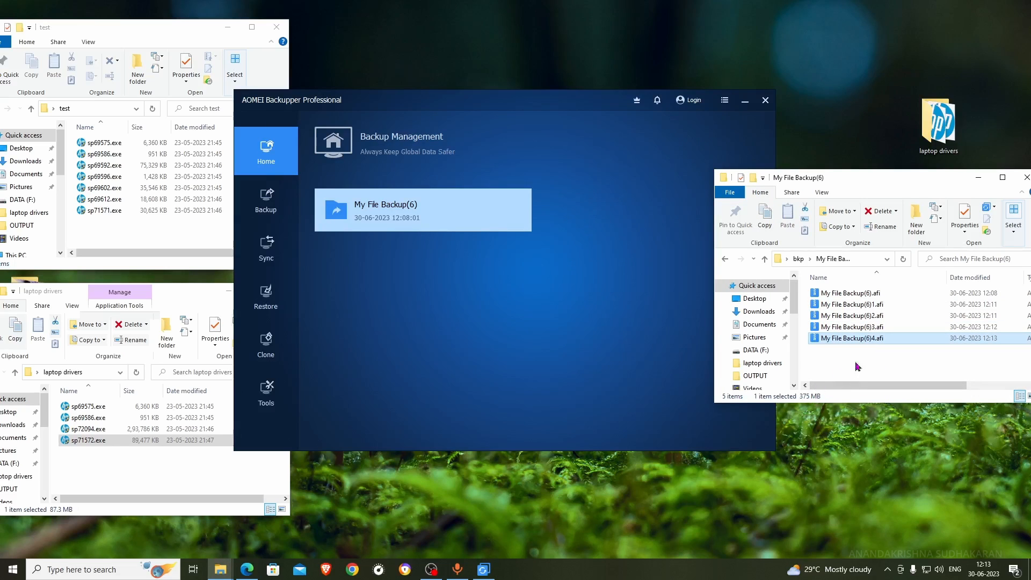
{"action": "left_click", "coordinate": [868, 329]}
{"action": "left_click", "coordinate": [868, 317]}
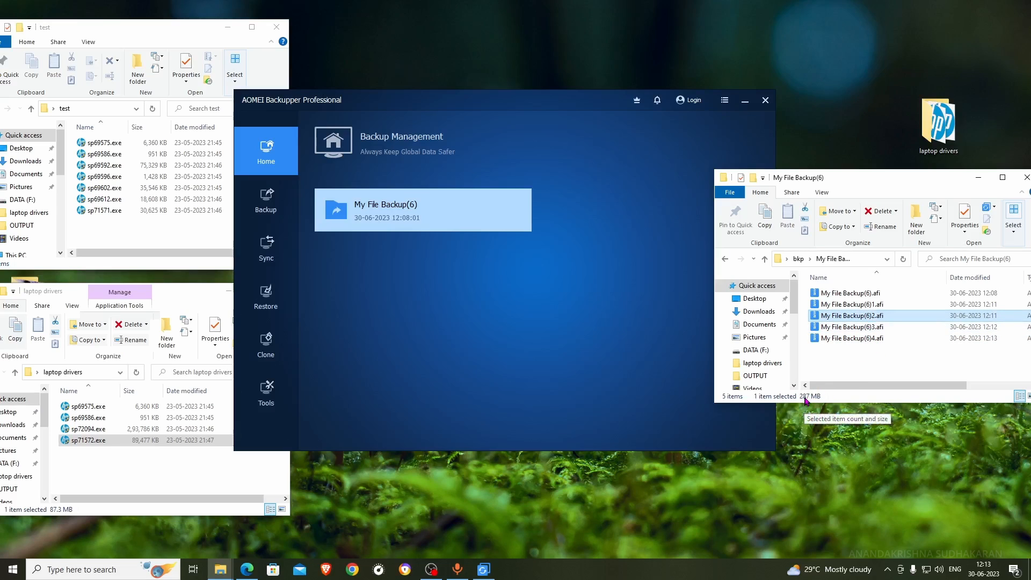
{"action": "left_click", "coordinate": [856, 328]}
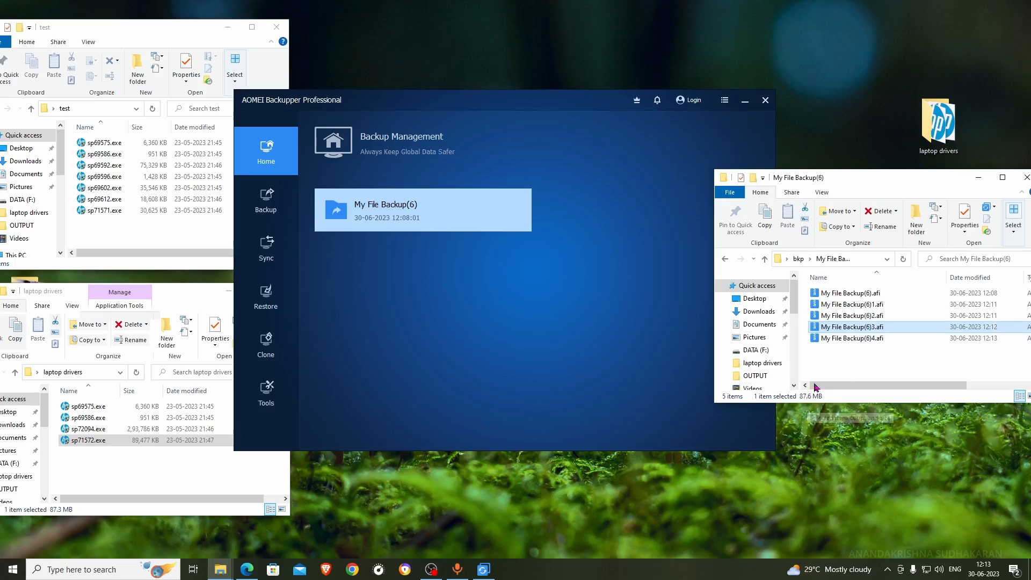
{"action": "left_click", "coordinate": [854, 339]}
Place the Size column directly after Name in the My File Backup(6) folder and reposition the folder window
{"action": "left_click_drag", "start_coordinate": [908, 197], "coordinate": [770, 196]}
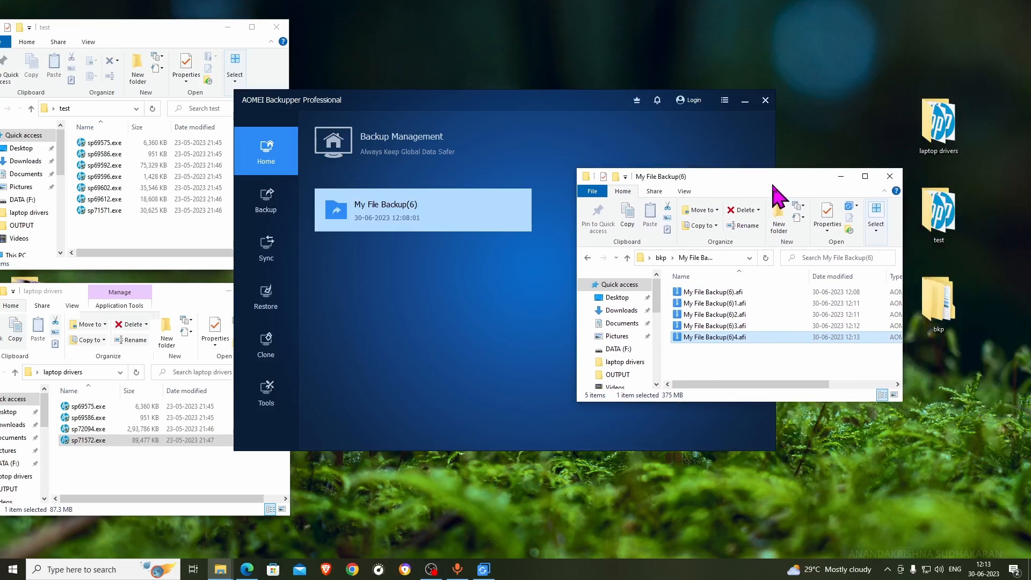
{"action": "left_click_drag", "start_coordinate": [804, 385], "coordinate": [704, 392]}
{"action": "left_click_drag", "start_coordinate": [704, 172], "coordinate": [775, 161]}
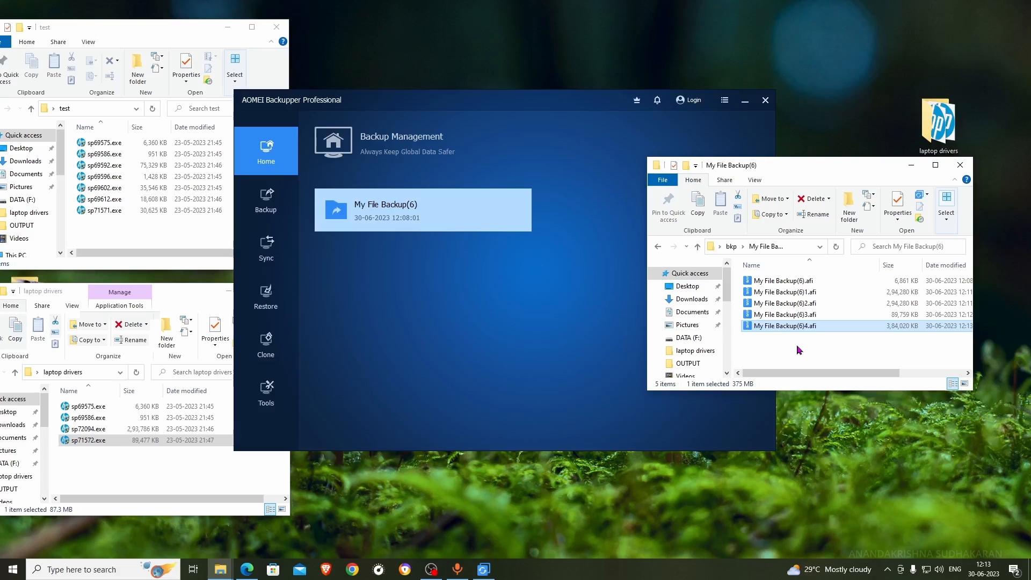
Review the sizes of all five full, incremental and differential backup files in the My File Backup(6) folder
{"action": "left_click", "coordinate": [801, 316]}
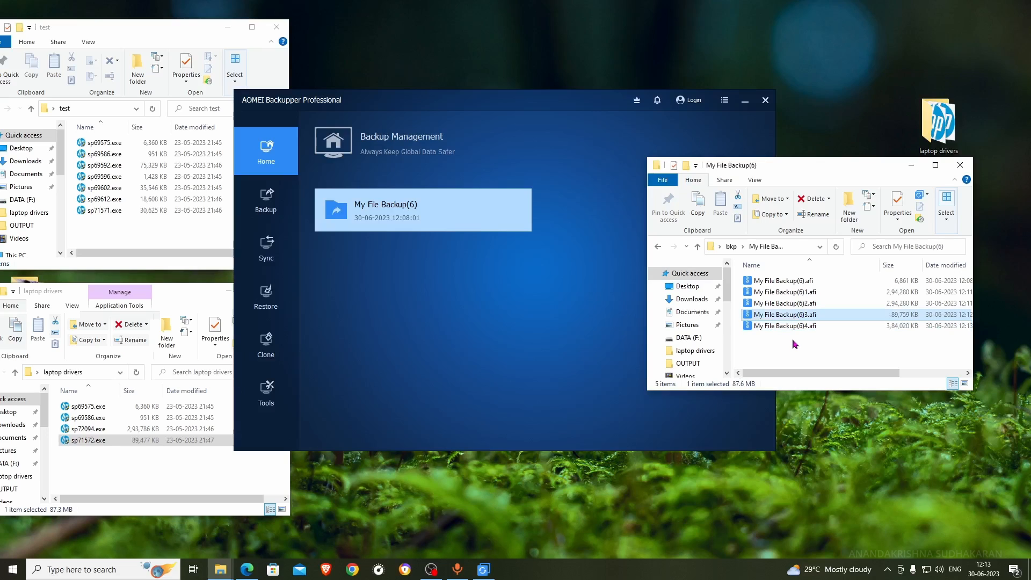
{"action": "left_click", "coordinate": [816, 283]}
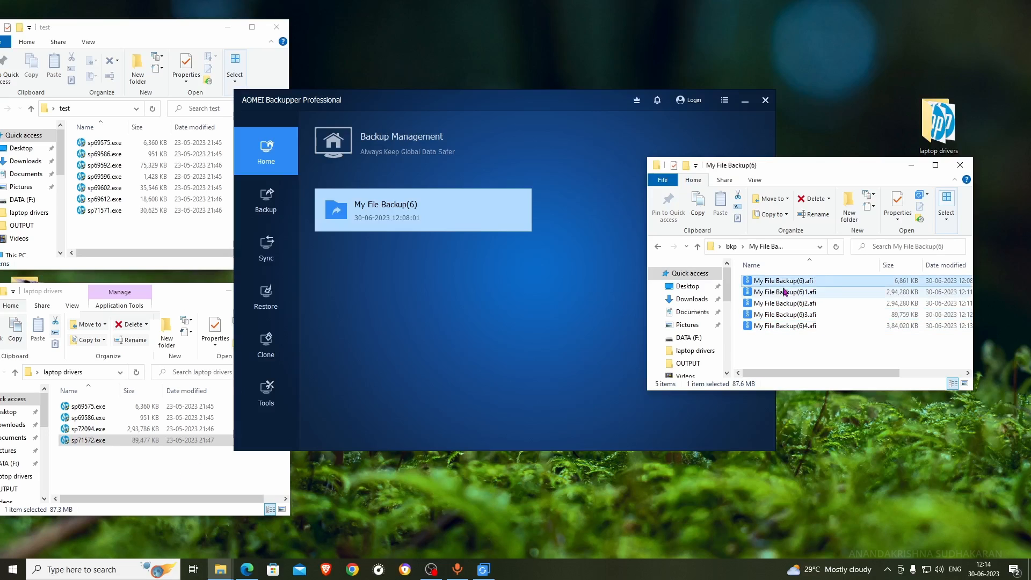
{"action": "left_click", "coordinate": [810, 293]}
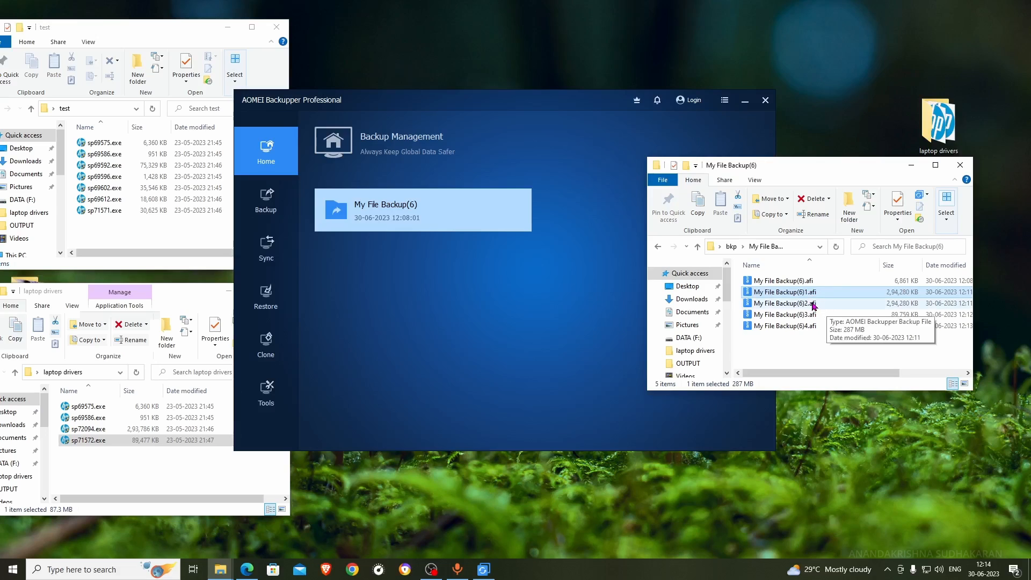
{"action": "left_click", "coordinate": [814, 305]}
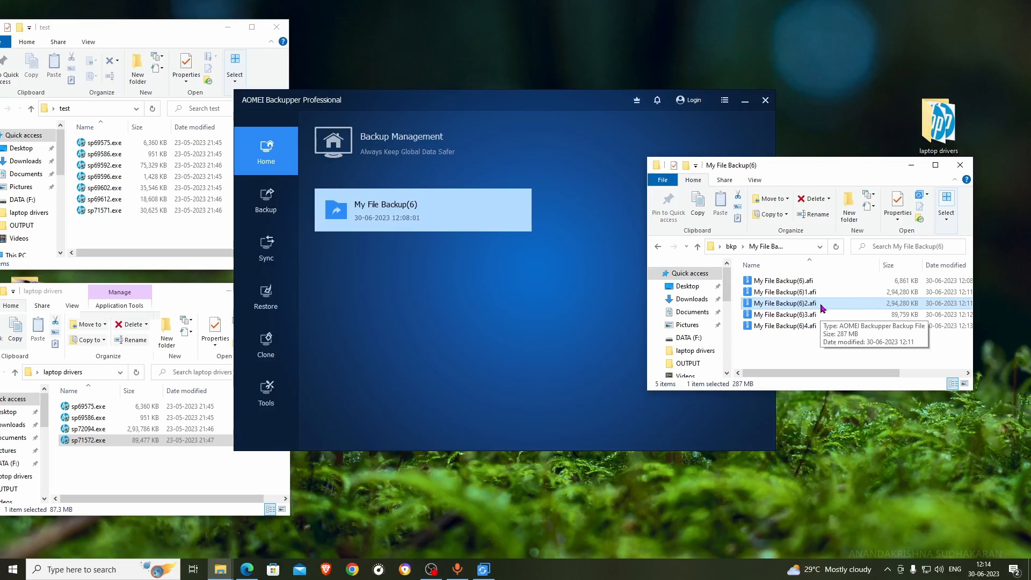
{"action": "left_click", "coordinate": [805, 316]}
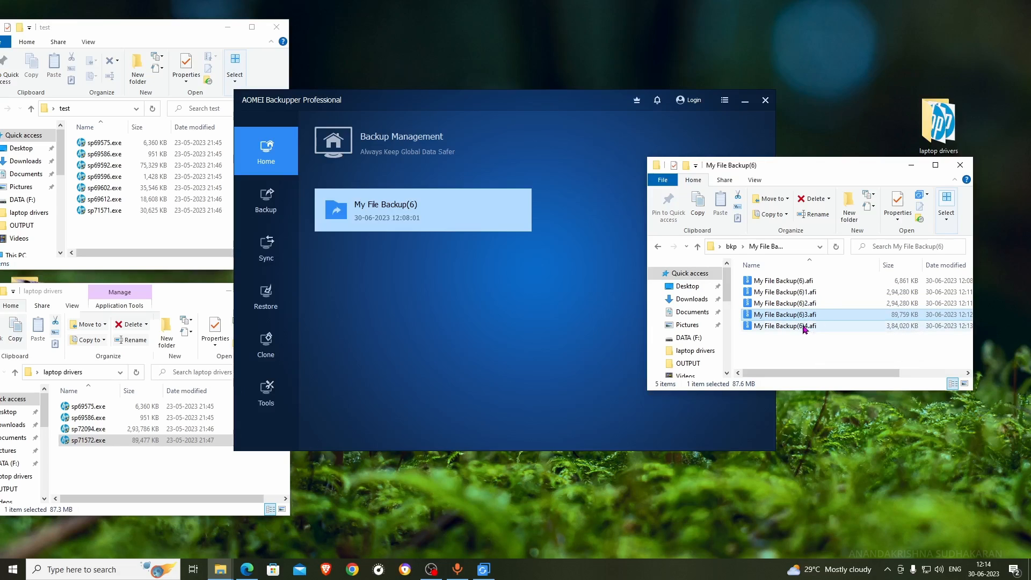
{"action": "left_click", "coordinate": [815, 326]}
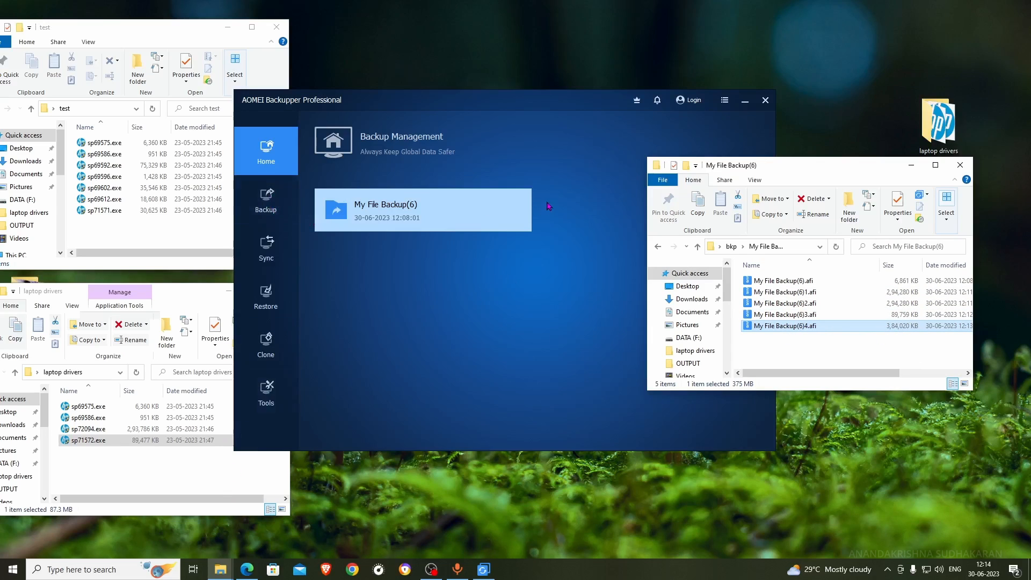
Enable Schedule Backup for the My File Backup(6) task, keeping the Daily option with a single run on 30-06-2023 at 12:24
{"action": "left_click", "coordinate": [525, 209]}
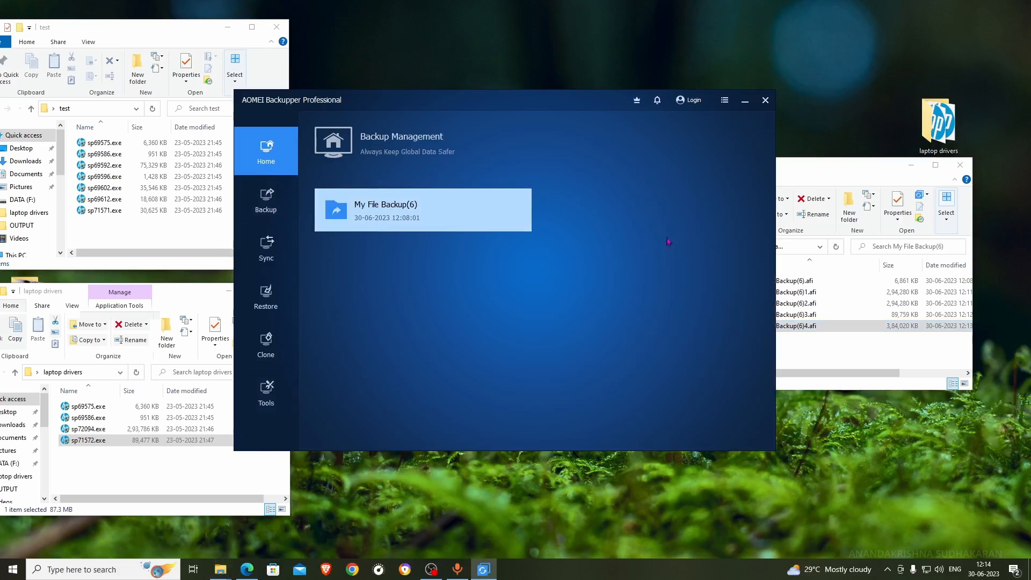
{"action": "left_click", "coordinate": [518, 212]}
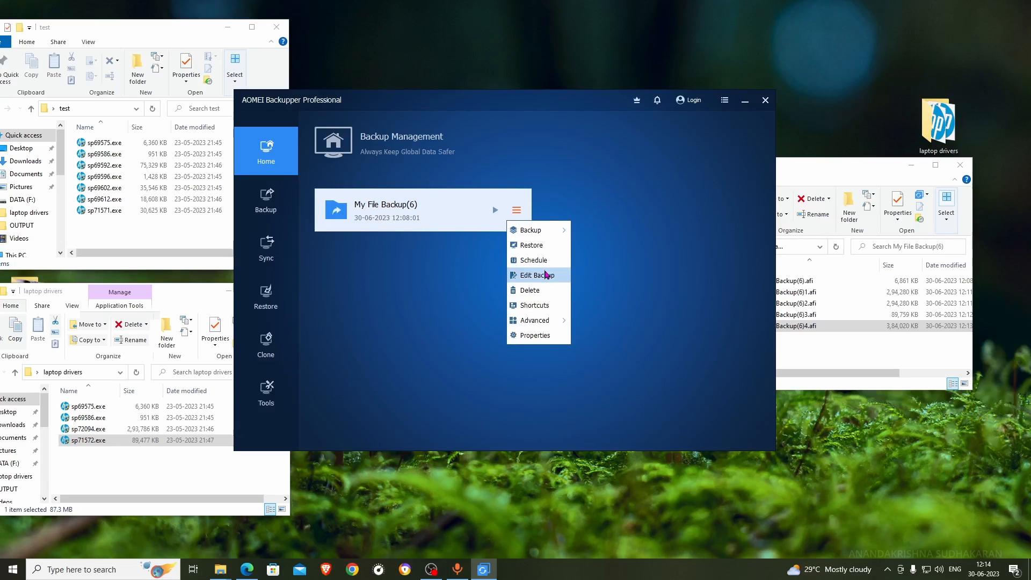
{"action": "left_click", "coordinate": [536, 260]}
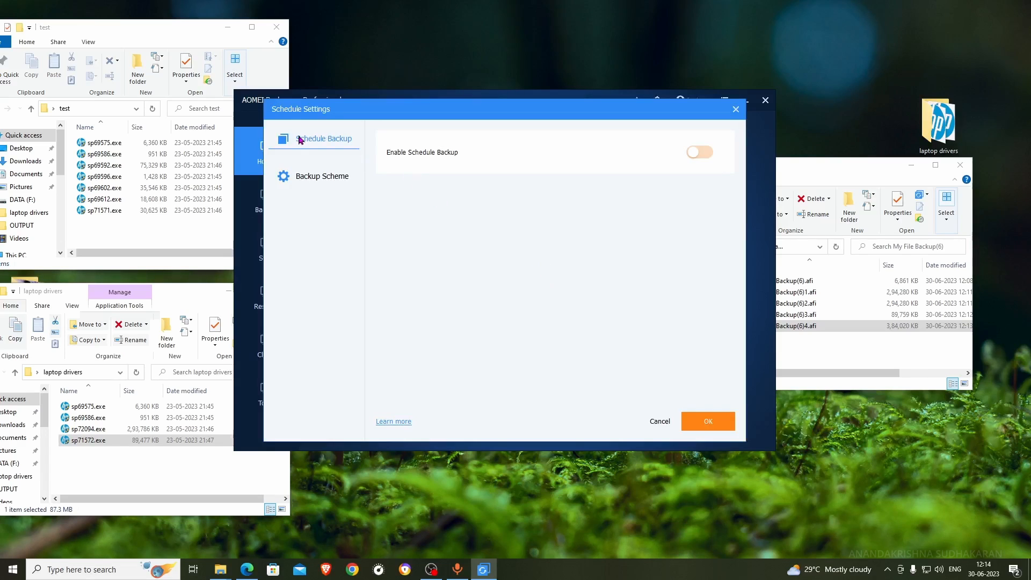
{"action": "left_click", "coordinate": [700, 152]}
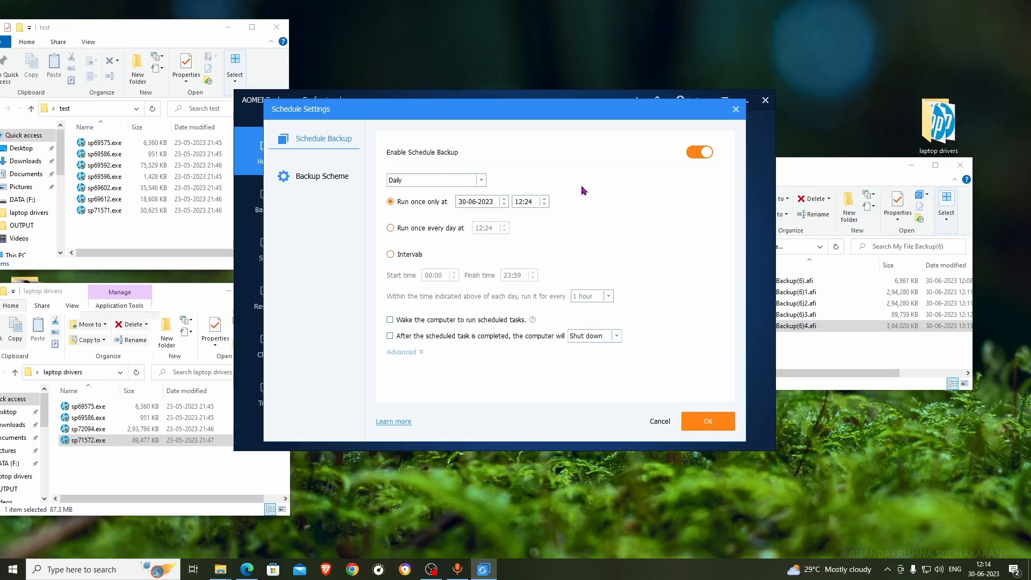
{"action": "left_click_drag", "start_coordinate": [483, 107], "coordinate": [437, 120]}
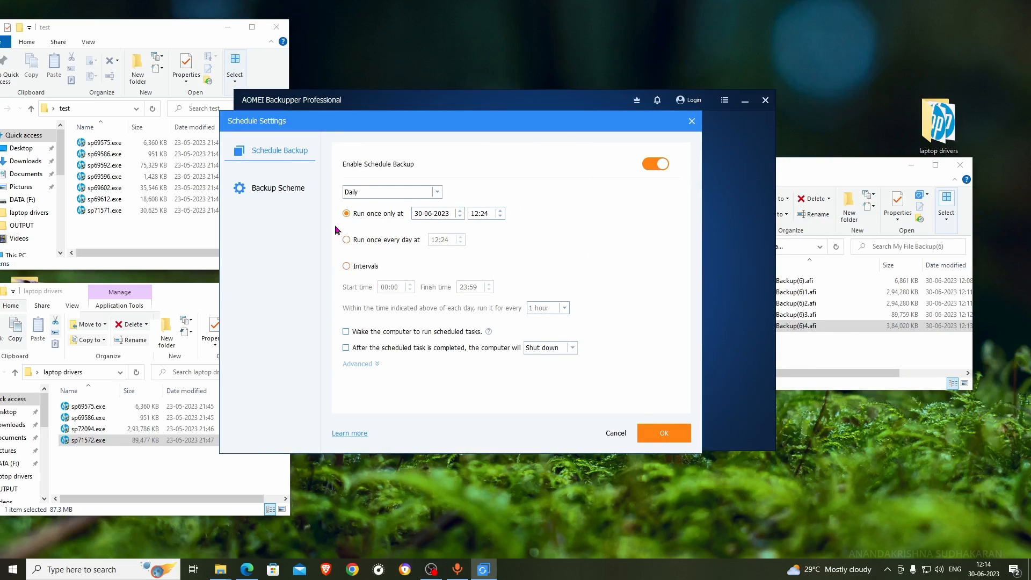
Keep the Incremental Backup method, enable Automatic Backup Cleanup by quantity and save the schedule settings
{"action": "left_click", "coordinate": [267, 188]}
{"action": "left_click", "coordinate": [438, 173]}
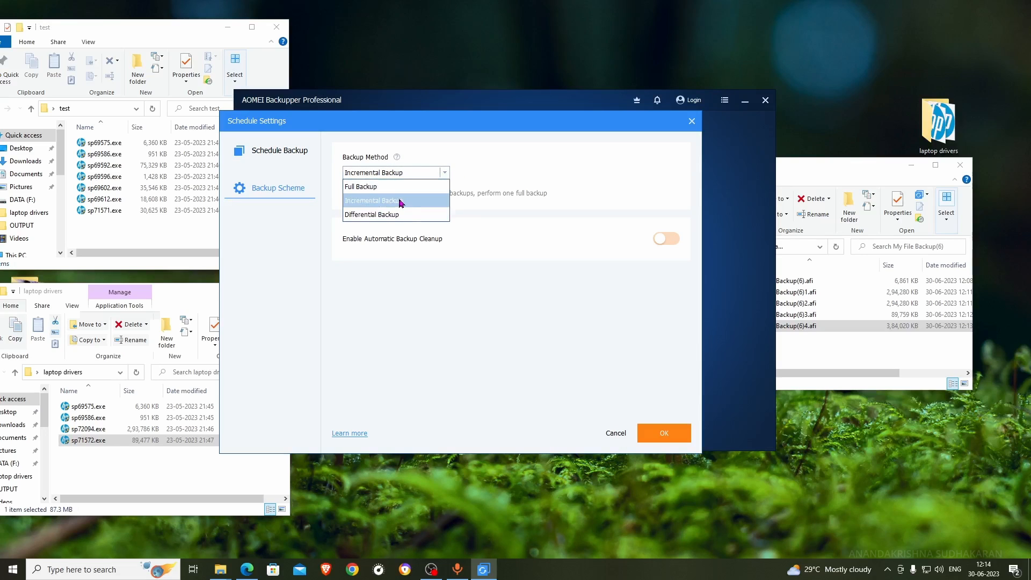
{"action": "left_click", "coordinate": [680, 250]}
{"action": "left_click", "coordinate": [671, 239]}
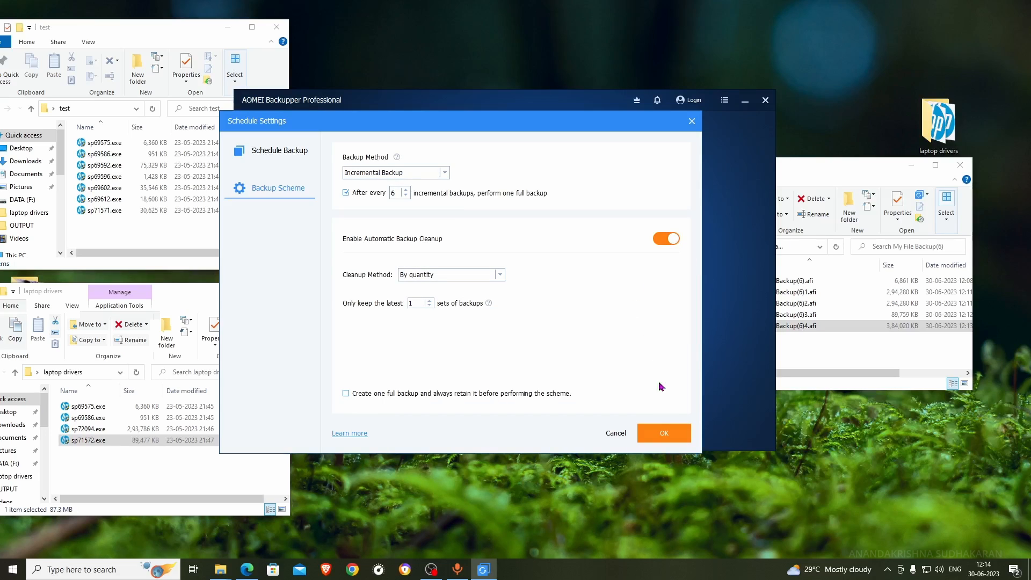
{"action": "left_click", "coordinate": [664, 433]}
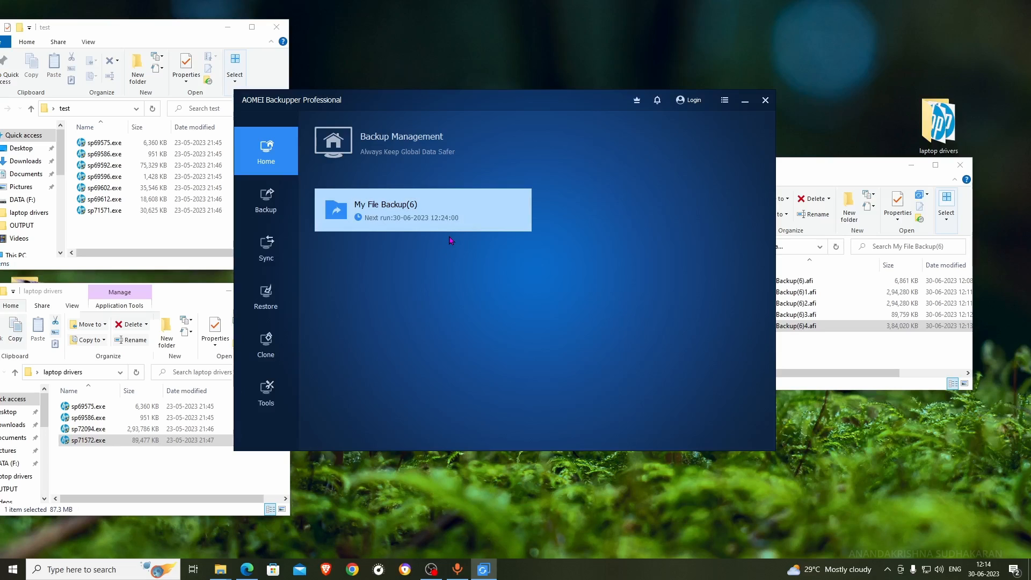
Start a restore from an existing task, choosing My File Backup(6) as the backup to restore
{"action": "left_click", "coordinate": [266, 200]}
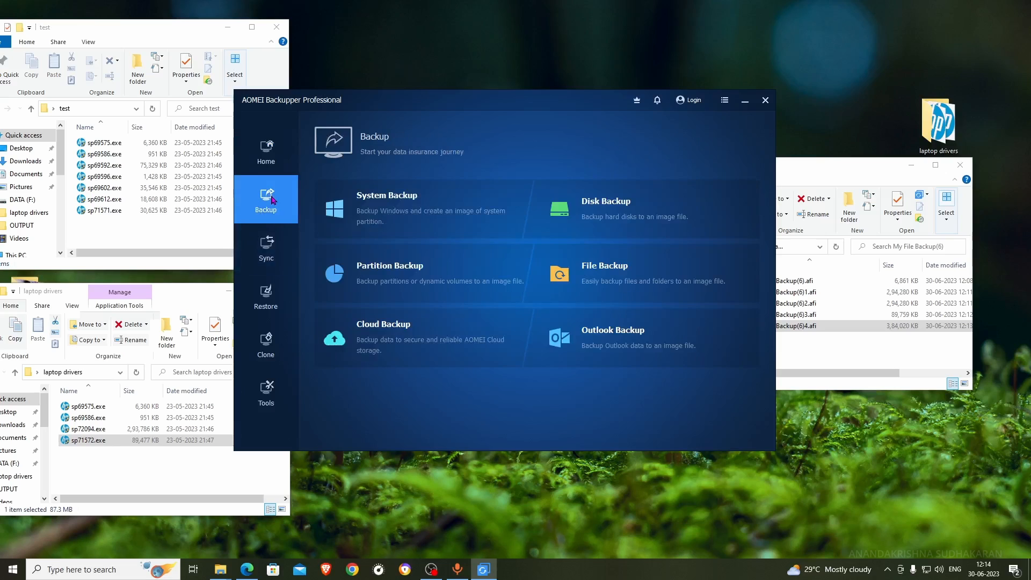
{"action": "left_click", "coordinate": [253, 307]}
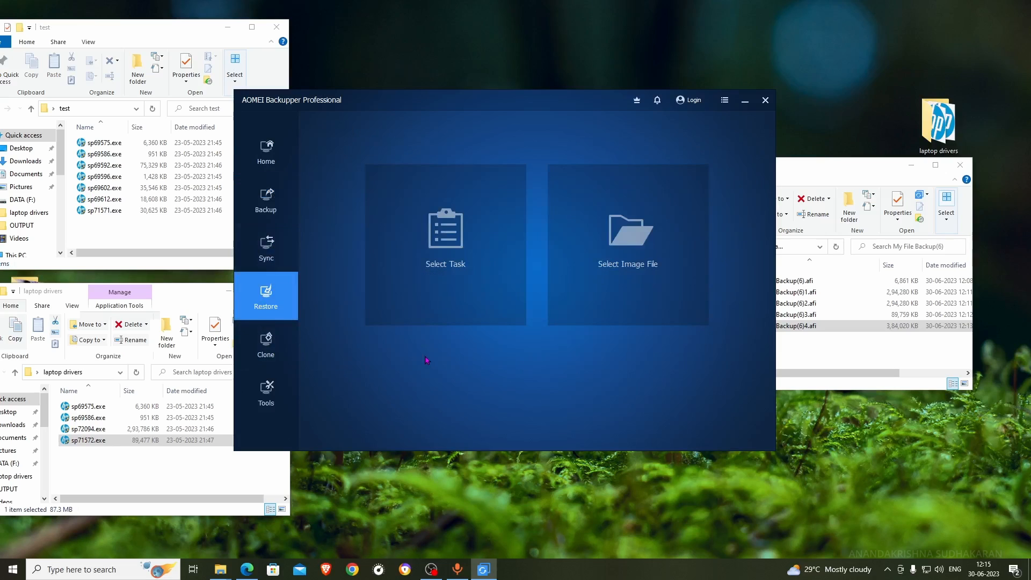
{"action": "left_click", "coordinate": [455, 262]}
{"action": "left_click", "coordinate": [401, 209]}
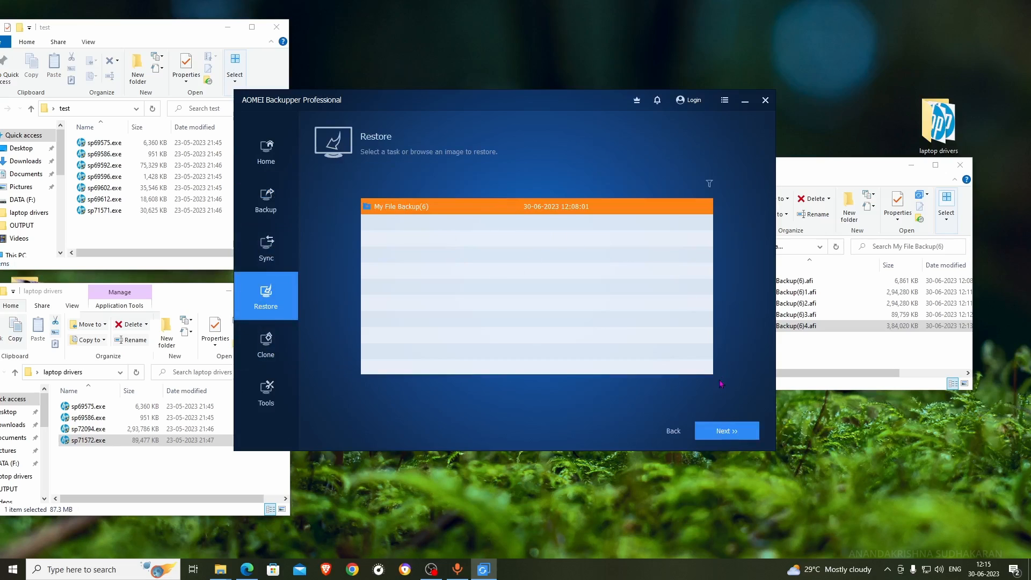
{"action": "left_click", "coordinate": [728, 430]}
Expand the image's C: drive through Users and the profile's Desktop, and list the files in the laptop drivers folder
{"action": "left_click", "coordinate": [368, 222]}
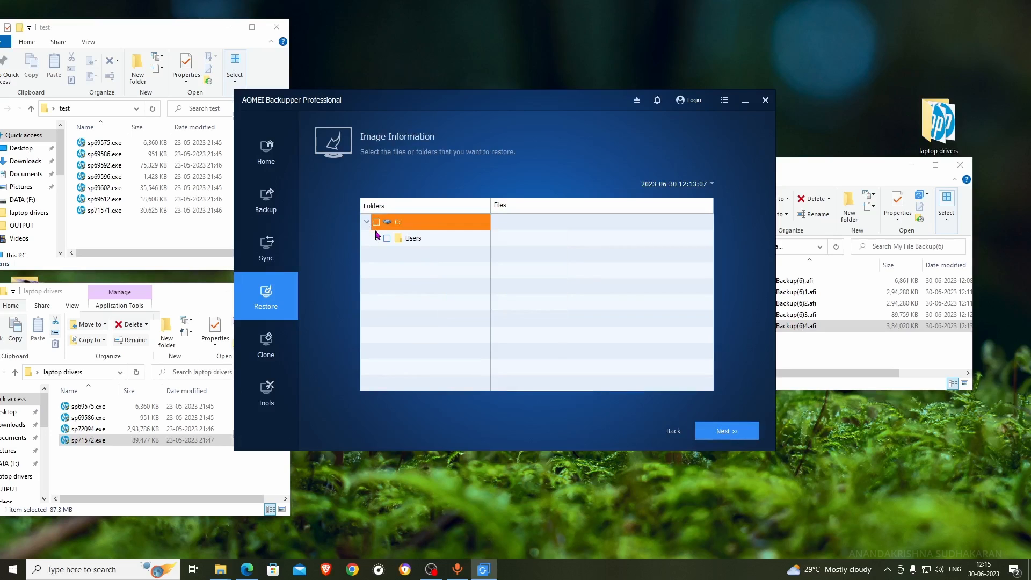
{"action": "left_click", "coordinate": [378, 238]}
{"action": "left_click", "coordinate": [389, 254]}
{"action": "left_click", "coordinate": [399, 270]}
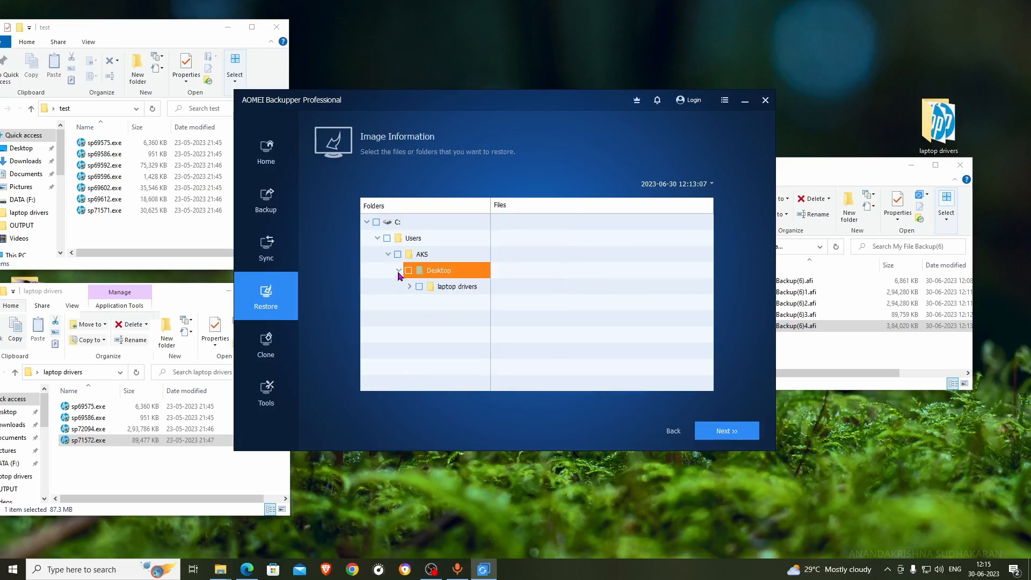
{"action": "left_click", "coordinate": [430, 287]}
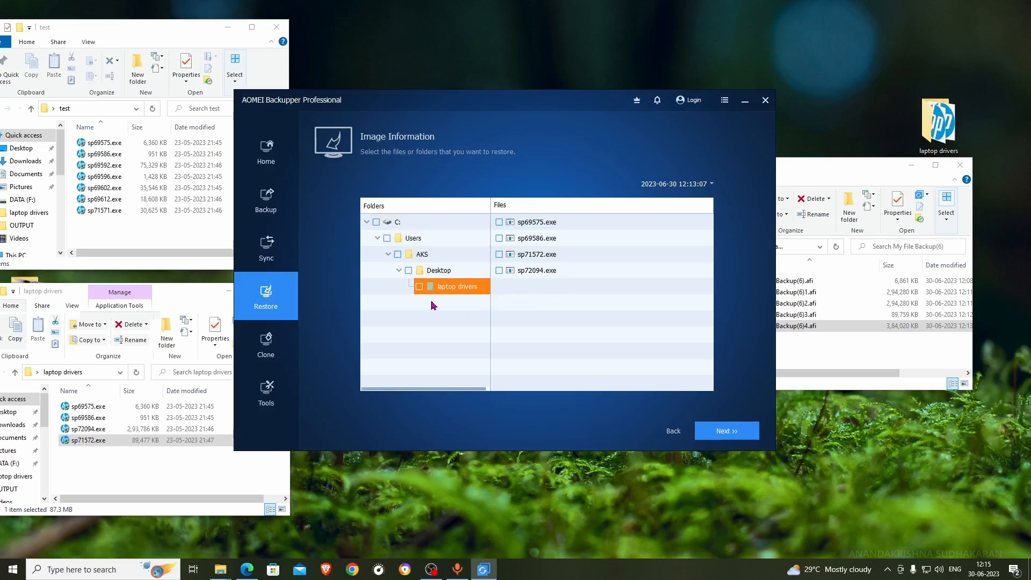
Select the entire laptop drivers folder for restoring instead of only sp69575.exe, and continue to the destination choice
{"action": "left_click", "coordinate": [499, 223]}
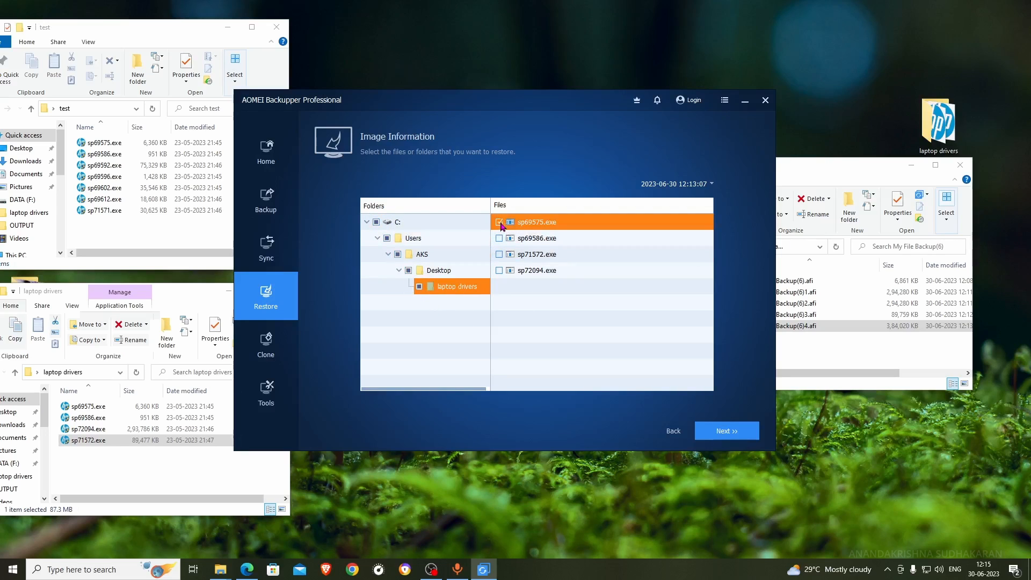
{"action": "left_click", "coordinate": [500, 223]}
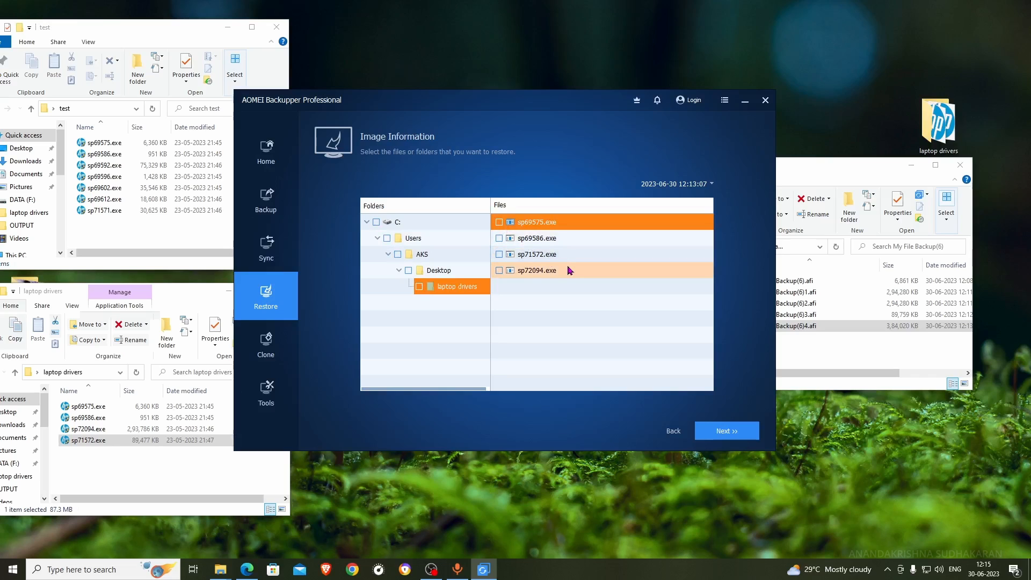
{"action": "left_click", "coordinate": [419, 287]}
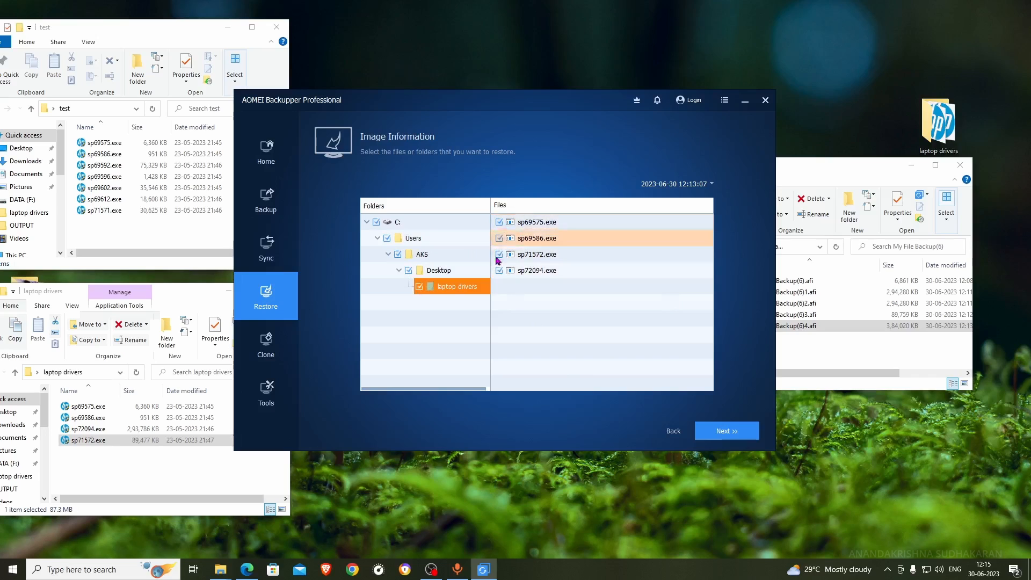
{"action": "left_click", "coordinate": [727, 431]}
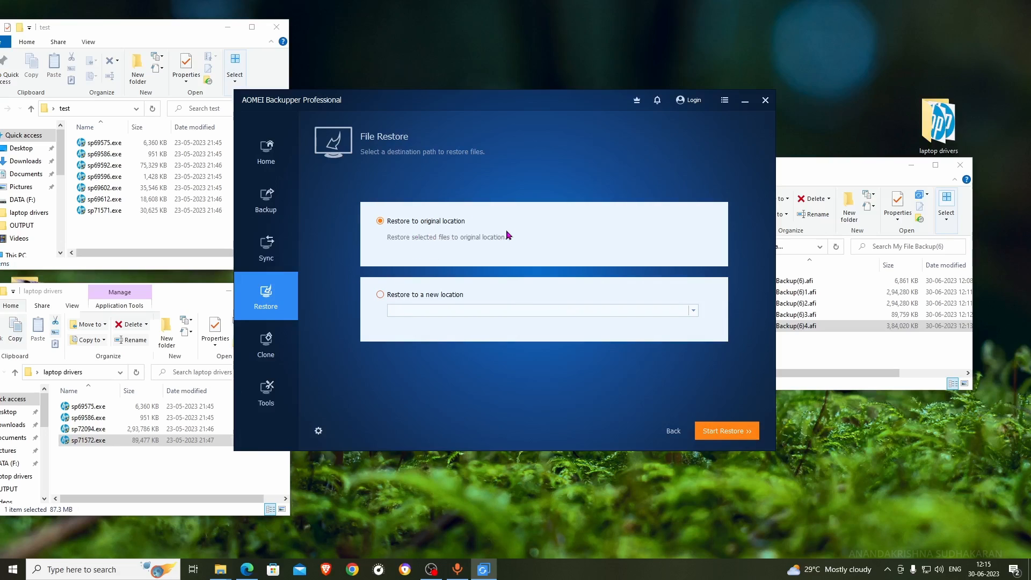
Restore the selected files to the new location F:\software and finish the completed operation
{"action": "left_click", "coordinate": [413, 297]}
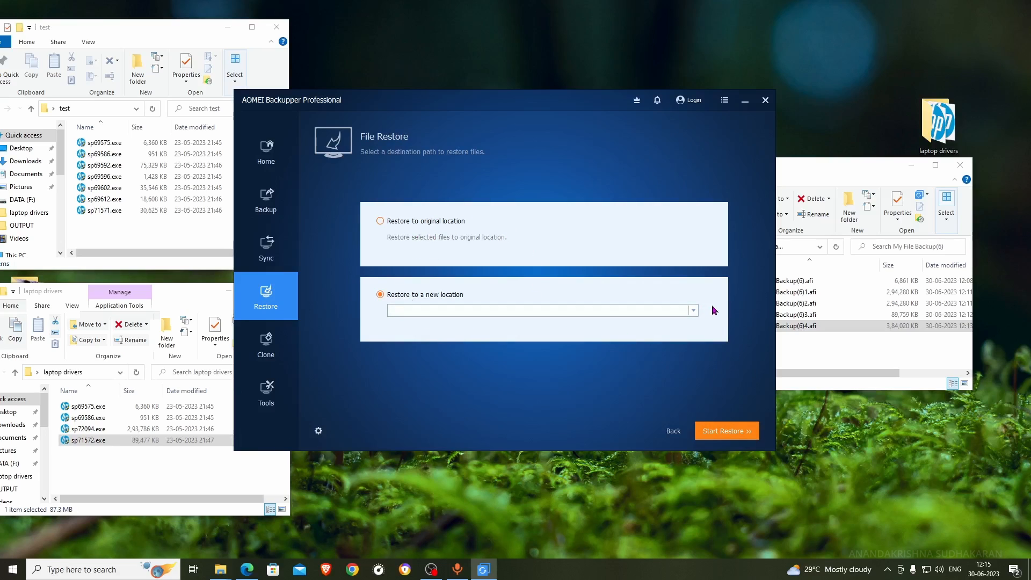
{"action": "left_click", "coordinate": [693, 311]}
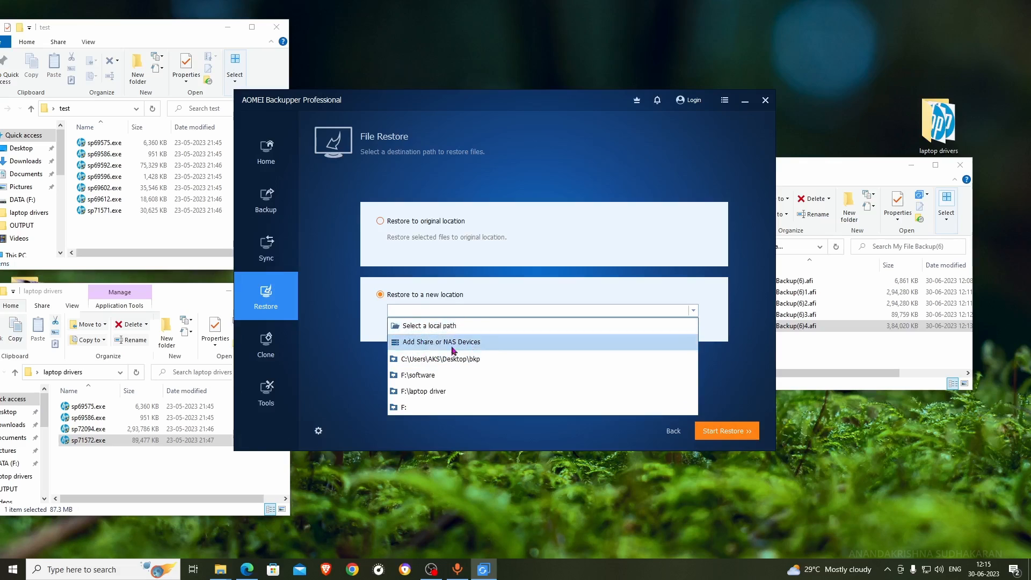
{"action": "left_click", "coordinate": [418, 375]}
{"action": "left_click", "coordinate": [727, 430]}
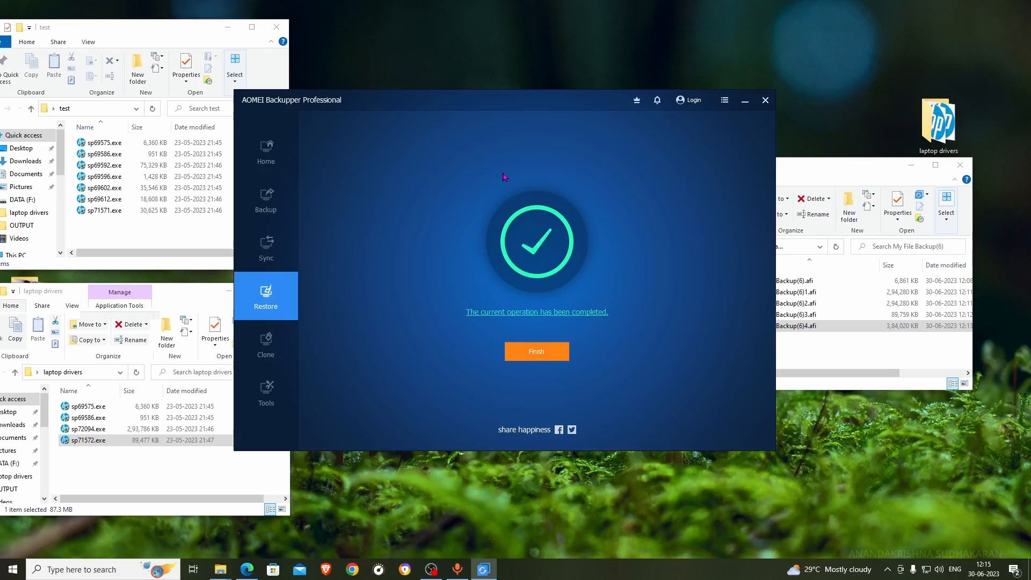
{"action": "left_click", "coordinate": [528, 350]}
Look over the Clone options, return to Backup Management and open the My File Backup(6) task in Edit Backup
{"action": "left_click", "coordinate": [272, 353]}
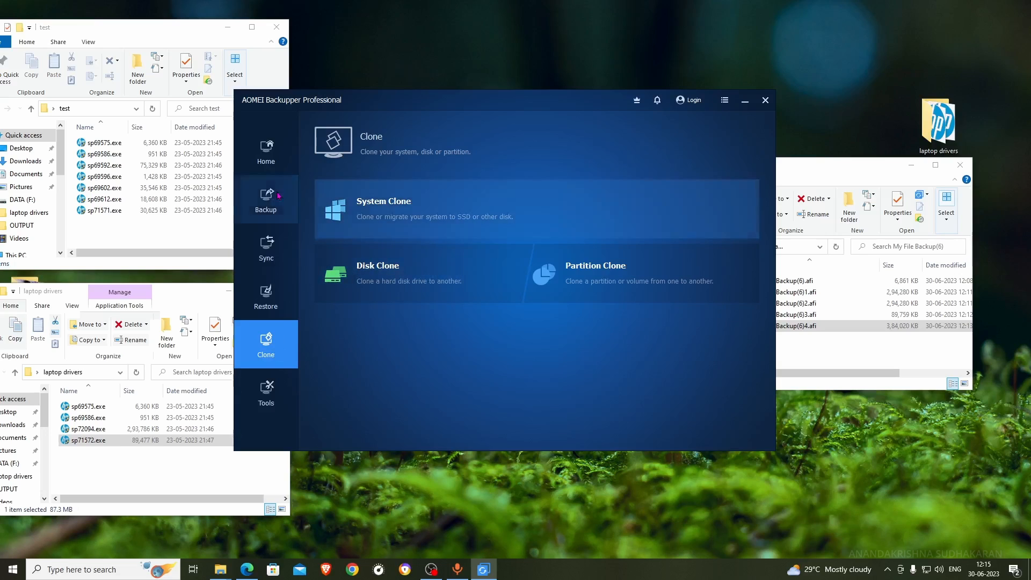
{"action": "left_click", "coordinate": [266, 153]}
{"action": "left_click", "coordinate": [266, 201]}
{"action": "left_click", "coordinate": [431, 229]}
{"action": "left_click", "coordinate": [258, 156]}
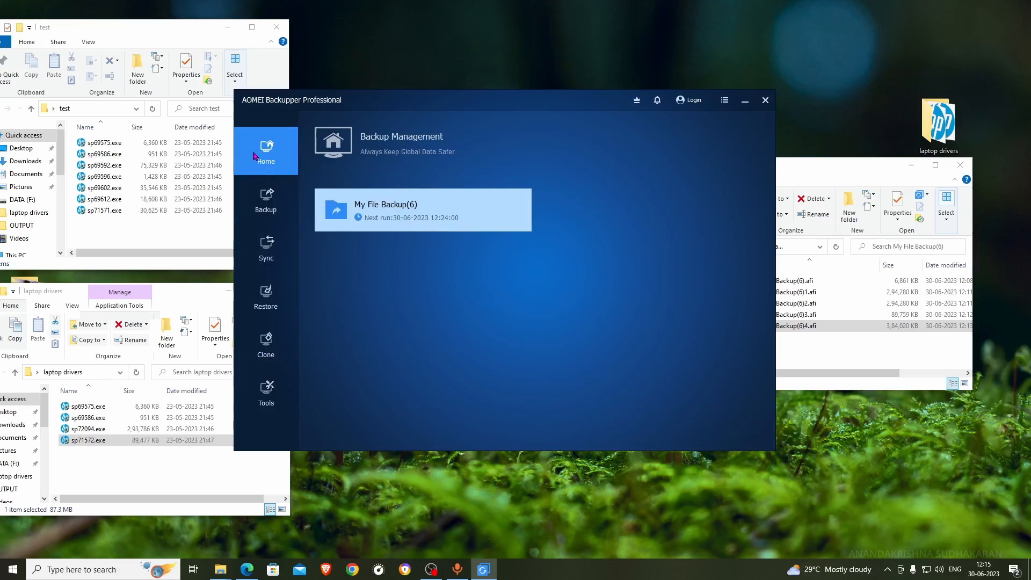
{"action": "left_click", "coordinate": [517, 211]}
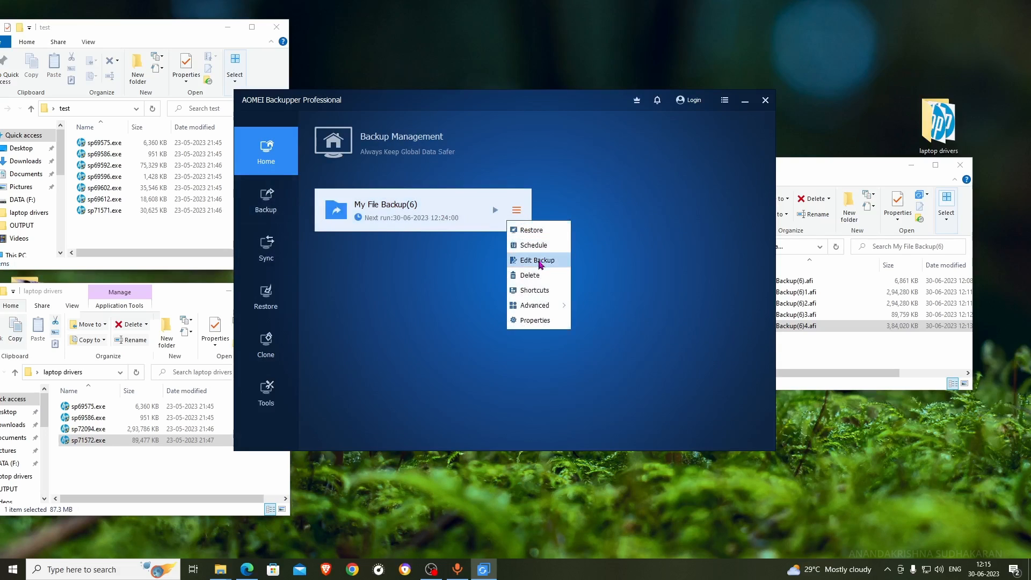
{"action": "left_click", "coordinate": [538, 261]}
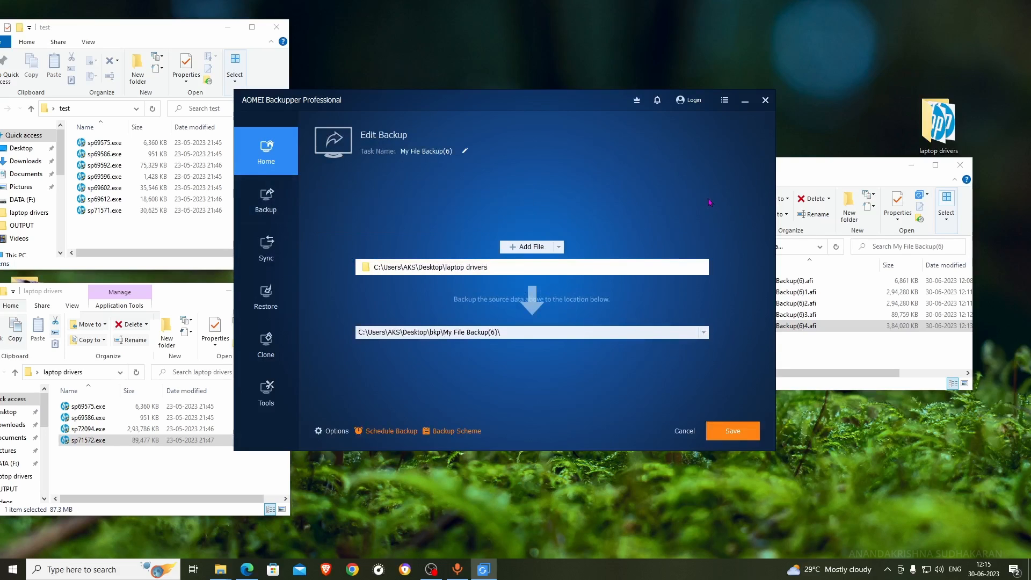